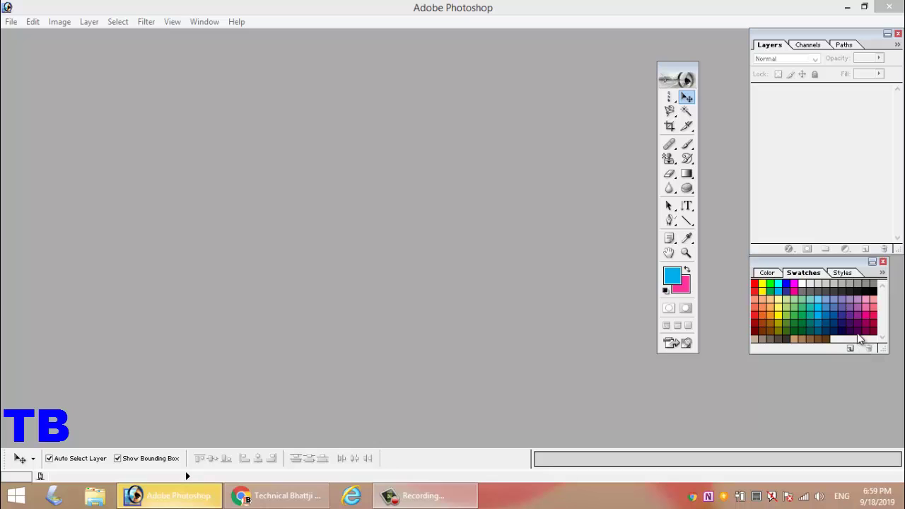
Step: Open the portrait photo DSCN2594 from the Desktop and move its window toward the middle of the workspace
click(558, 232)
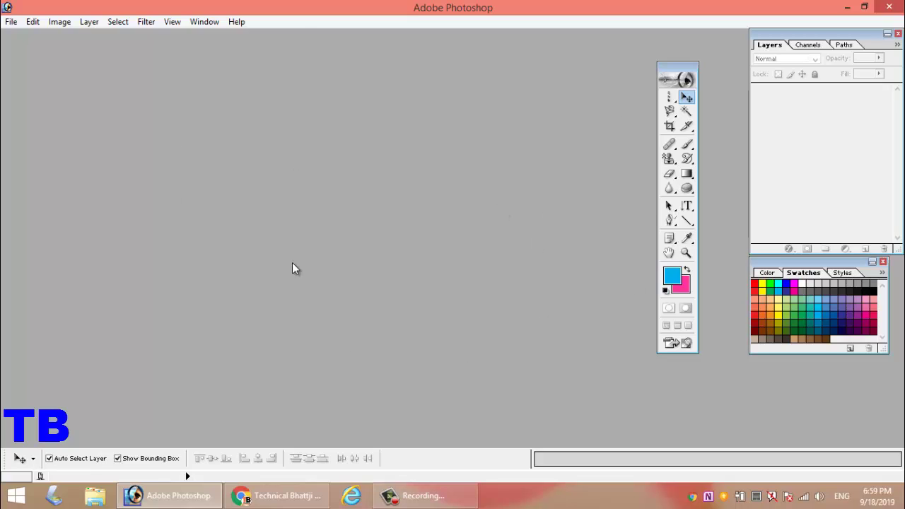
double_click(413, 228)
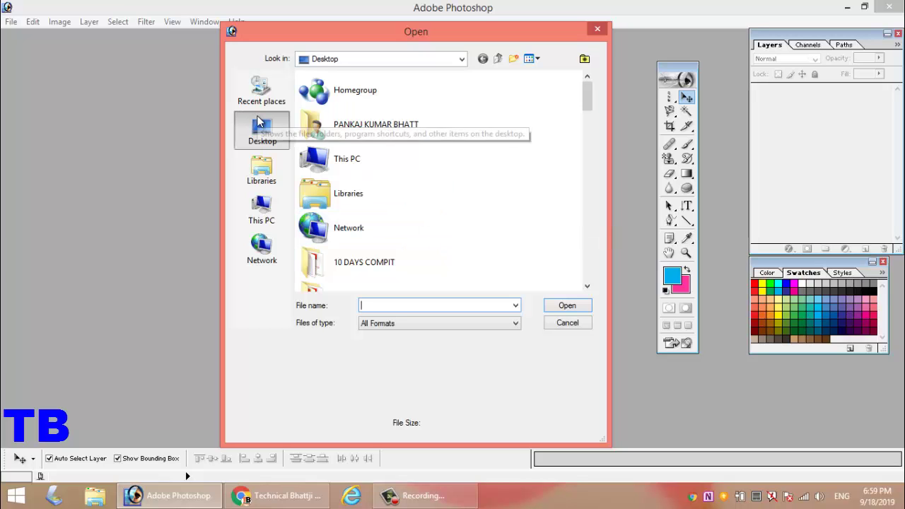
drag(584, 104, 584, 242)
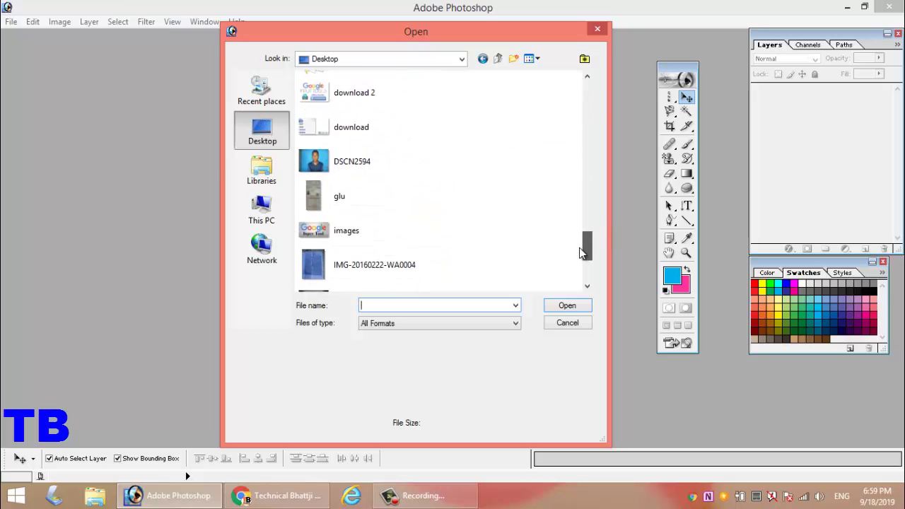
double_click(387, 150)
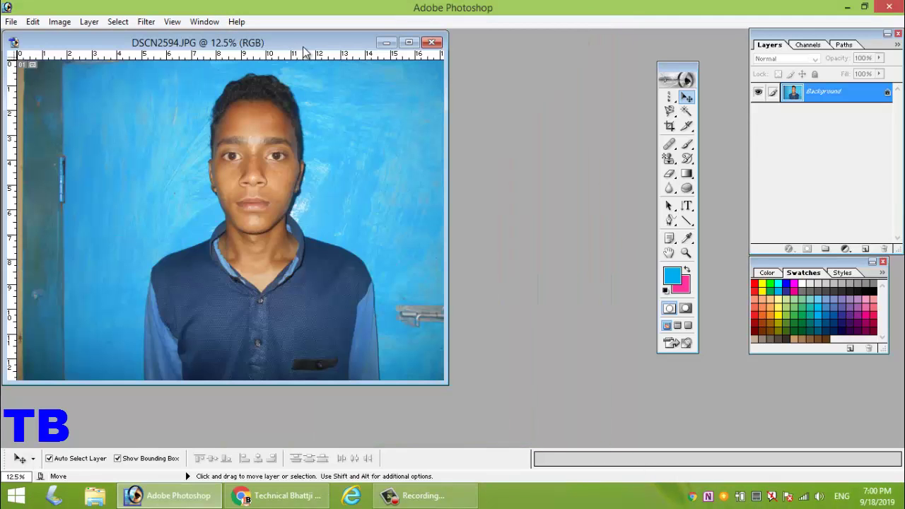
drag(304, 48, 387, 85)
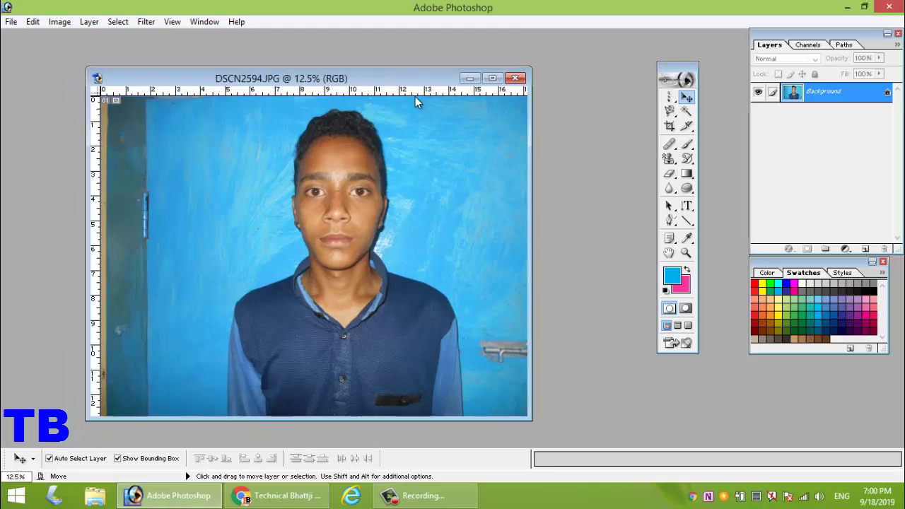
Step: Draw a 1.2 in by 1.5 in crop frame at 300 pixels/inch over the man's face and chest
click(669, 128)
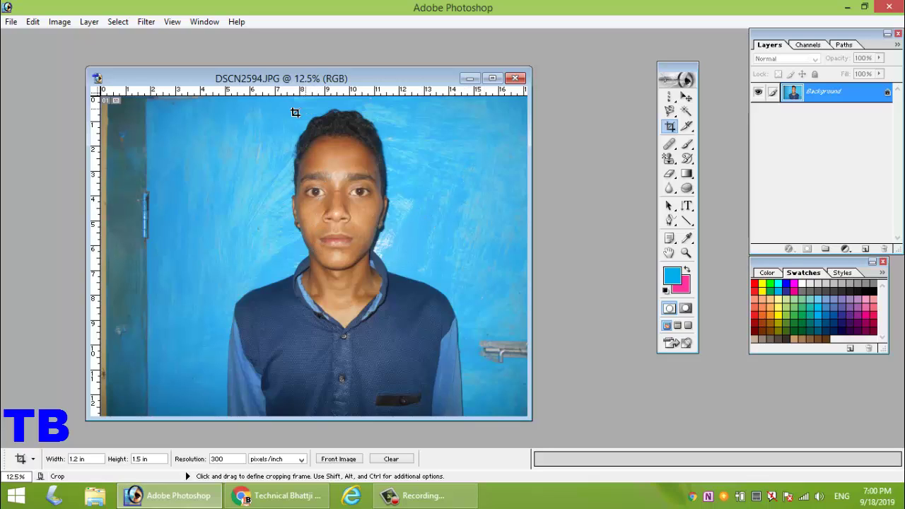
drag(282, 125, 308, 157)
drag(317, 240, 367, 388)
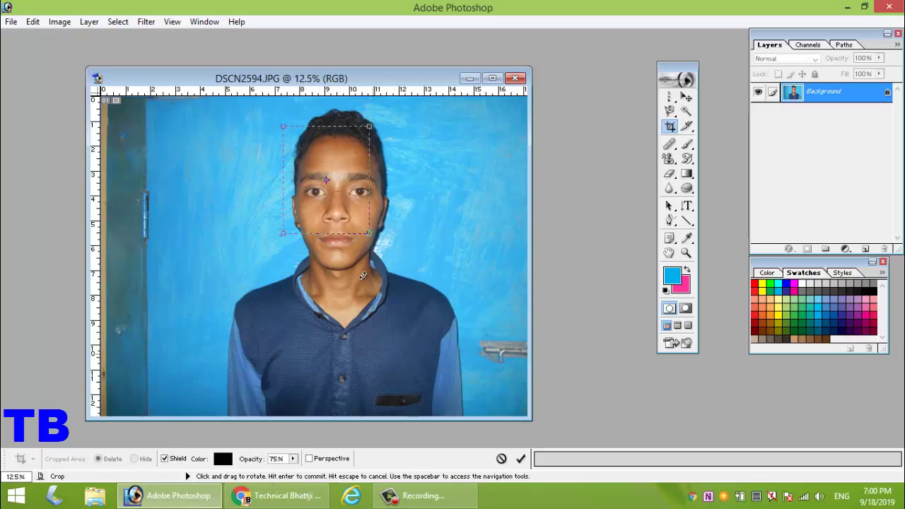
drag(367, 231, 457, 346)
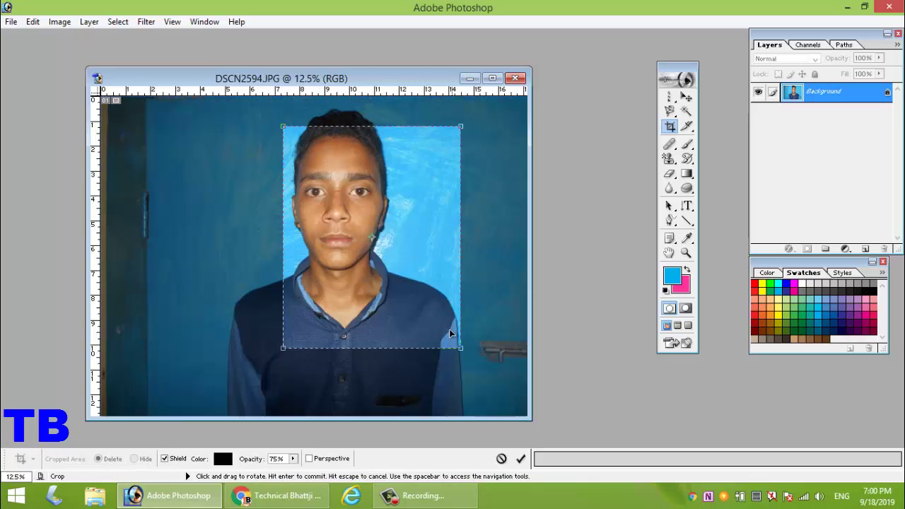
Step: Enlarge and centre the crop frame around the head and shoulders, and apply the crop
drag(420, 309, 390, 296)
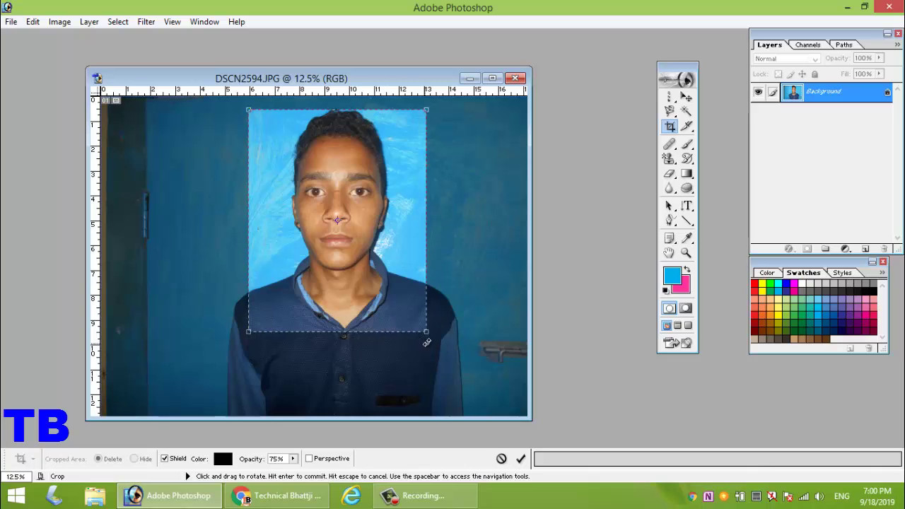
drag(426, 332, 450, 370)
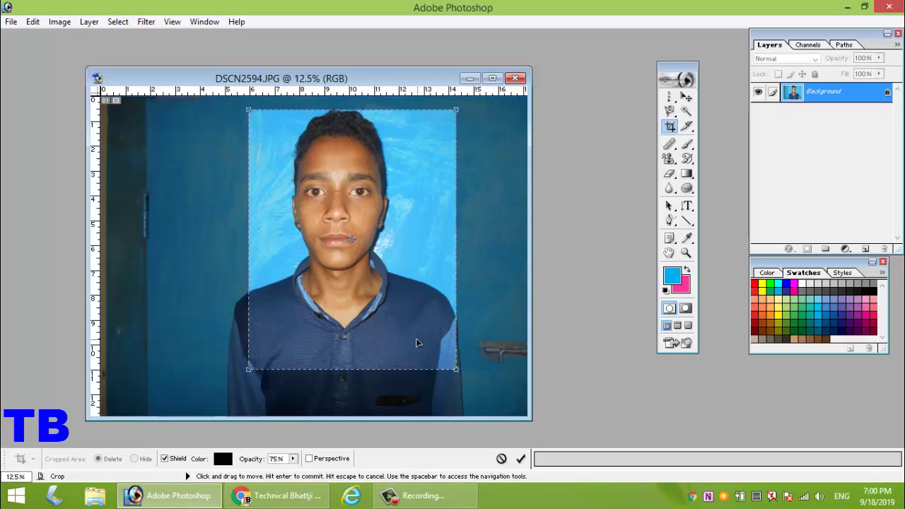
drag(404, 339, 401, 333)
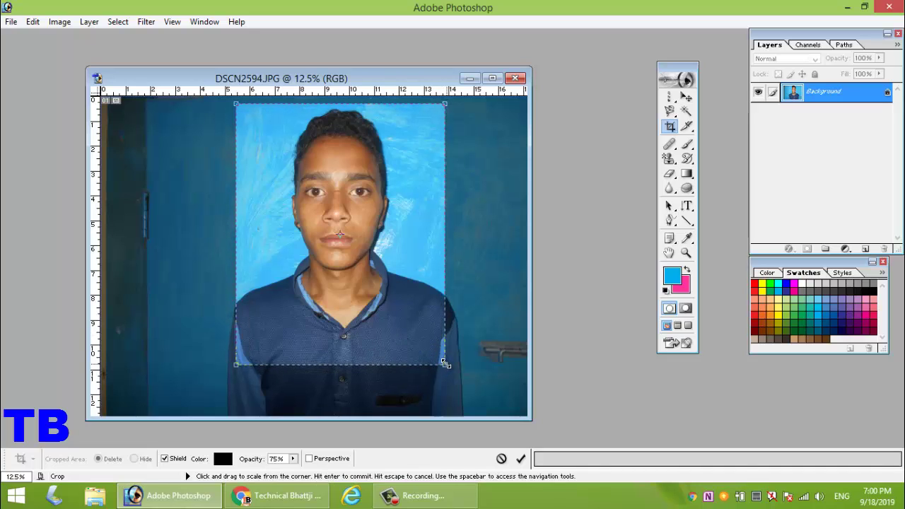
drag(372, 337, 374, 333)
drag(344, 244, 340, 270)
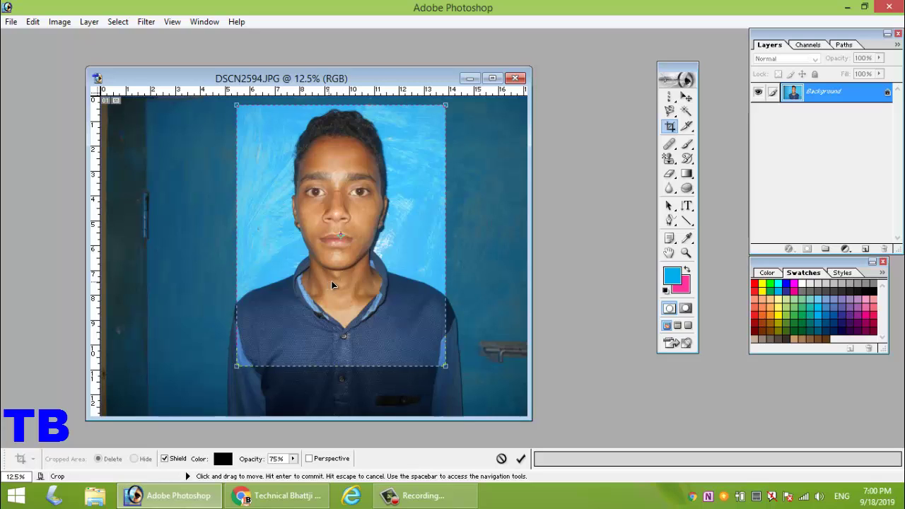
drag(328, 282, 338, 284)
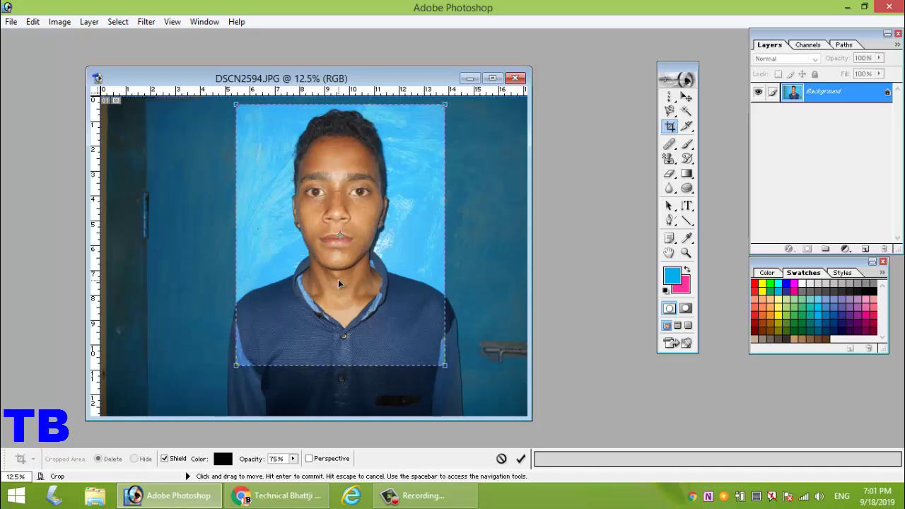
key(Return)
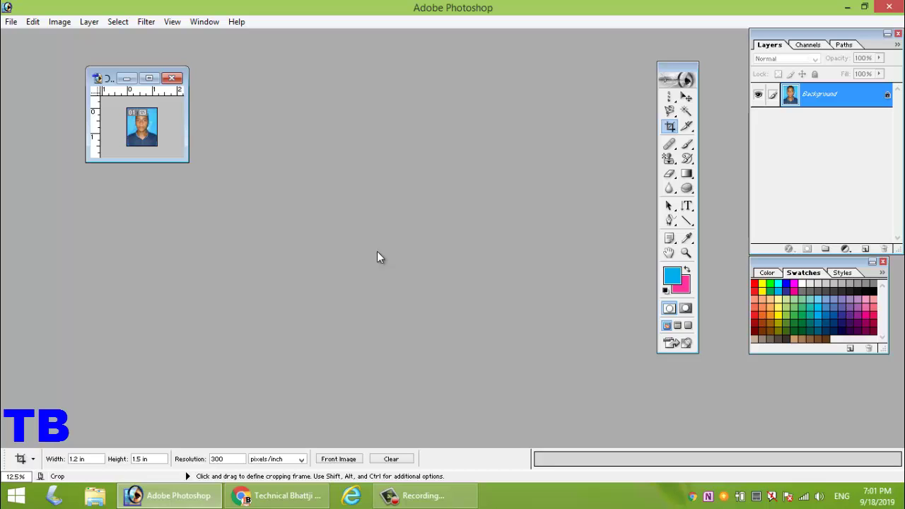
Step: Create a new white A4 document at 300 pixels/inch in RGB Color and place its window beside the cropped photo
key(ctrl+n)
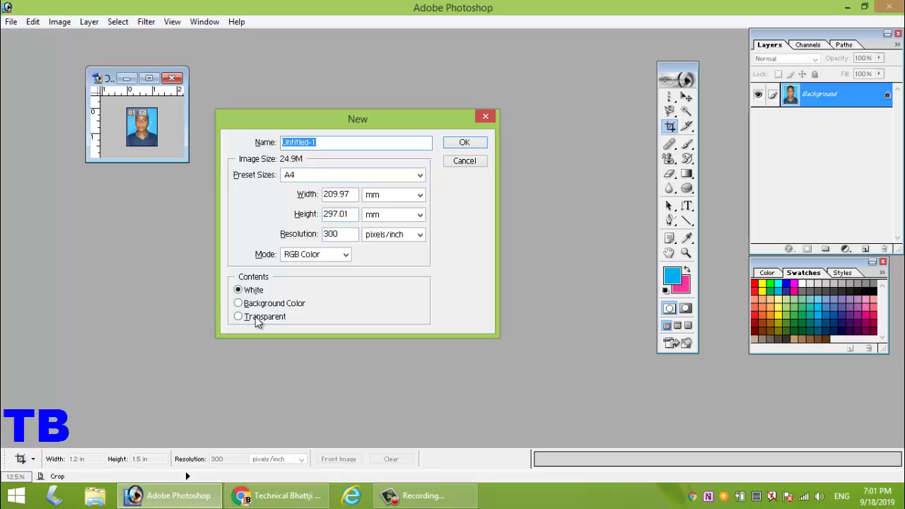
click(464, 143)
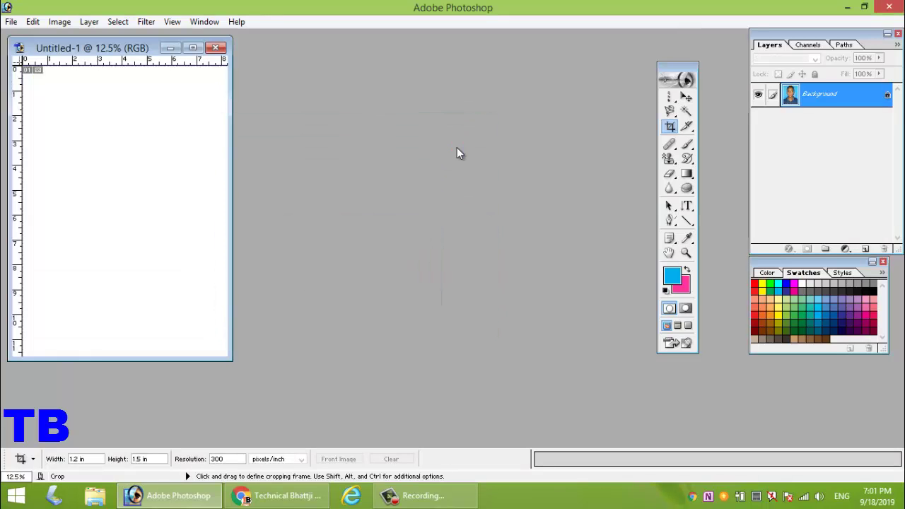
drag(140, 53, 471, 93)
click(410, 497)
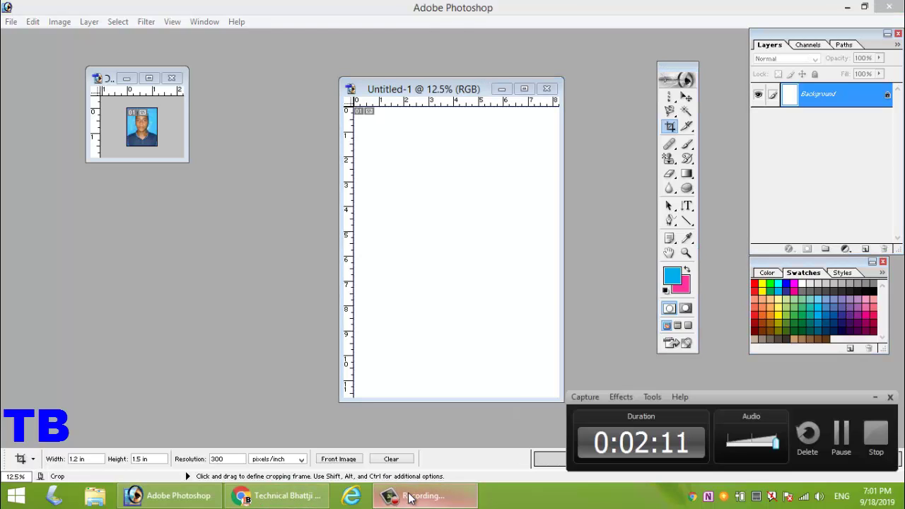
click(410, 497)
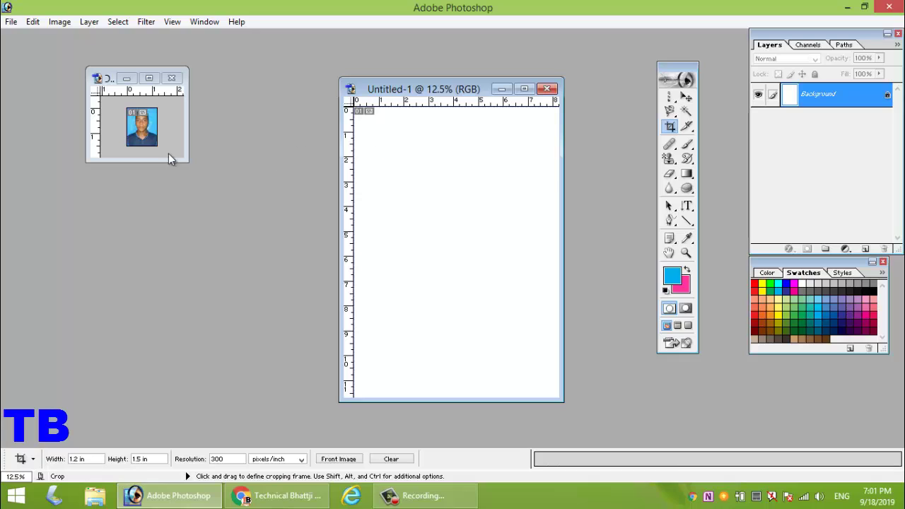
Step: Copy the cropped photo into the blank A4 document and move it near the left edge of the page
click(685, 97)
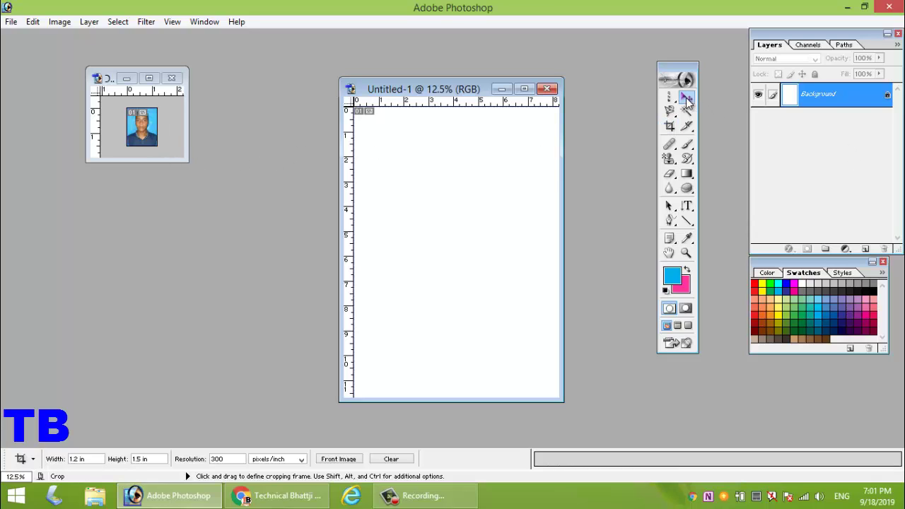
drag(137, 137, 410, 160)
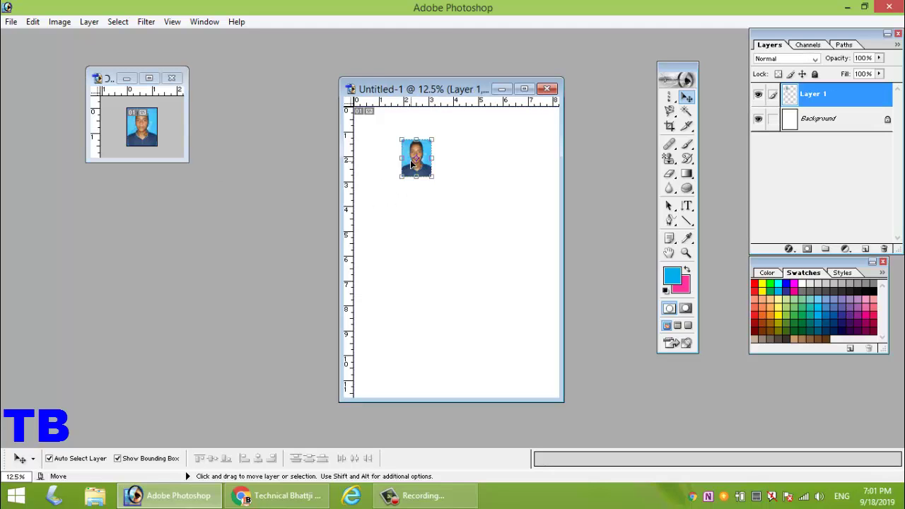
click(456, 180)
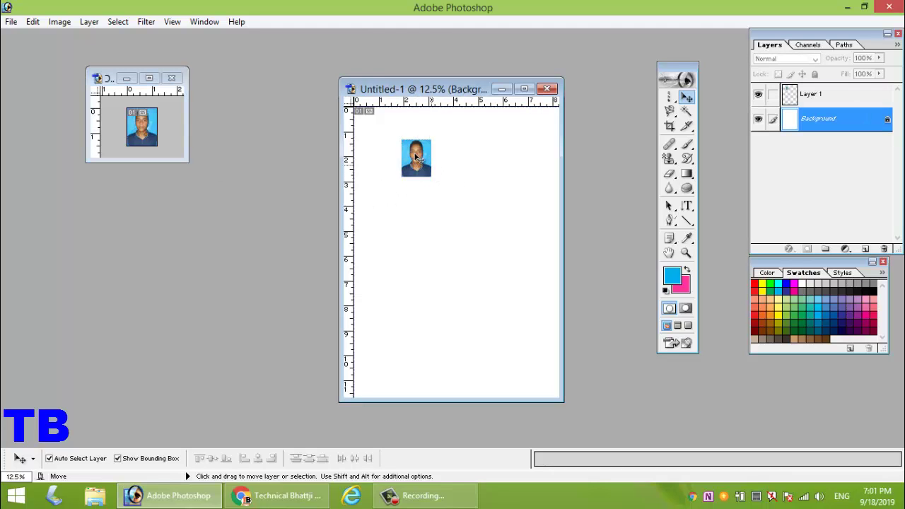
click(420, 161)
drag(417, 171, 386, 289)
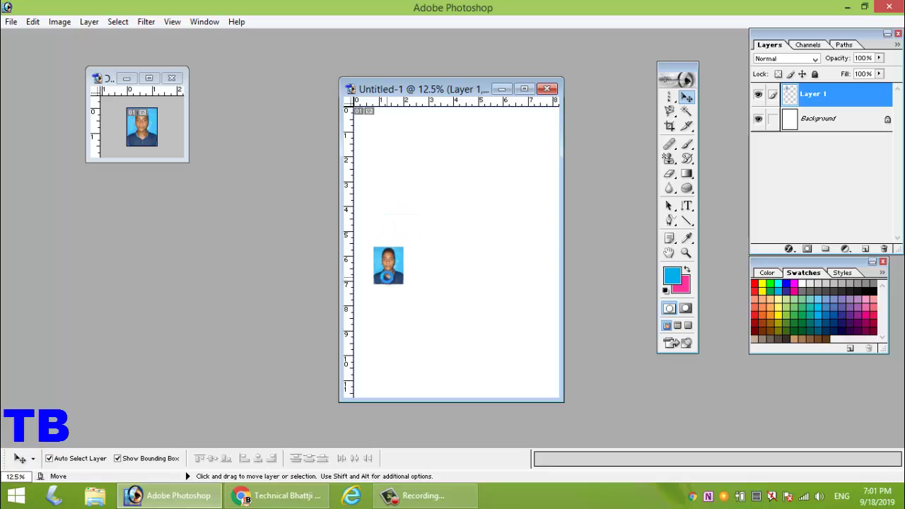
click(430, 285)
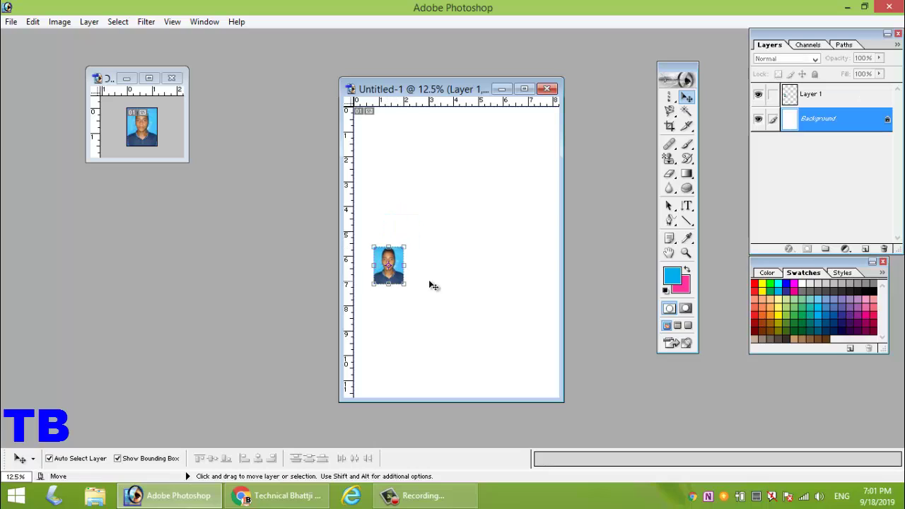
Step: Add a black (000000) outside Stroke to the photo's layer
click(836, 96)
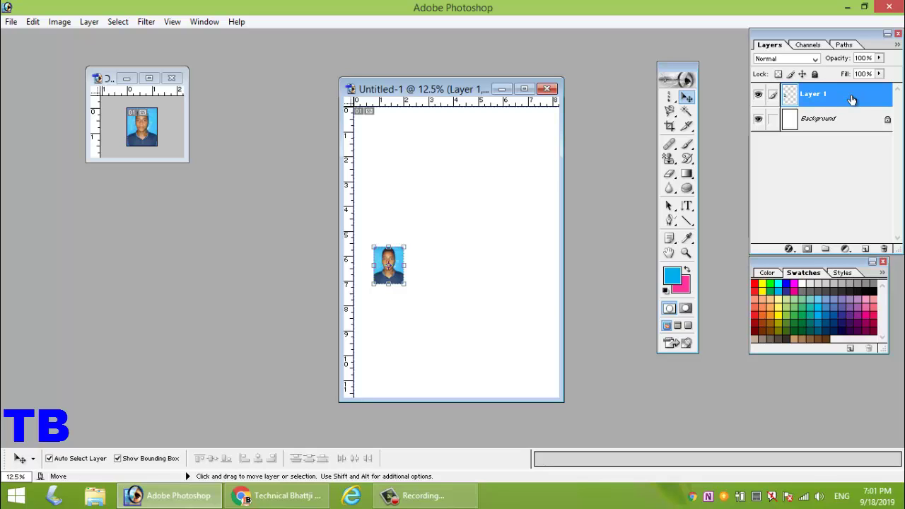
key(h)
double_click(850, 97)
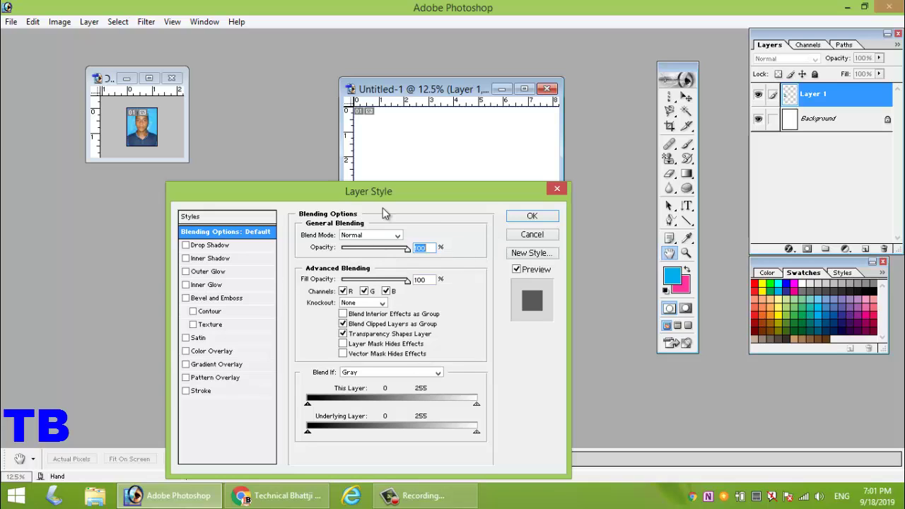
click(203, 393)
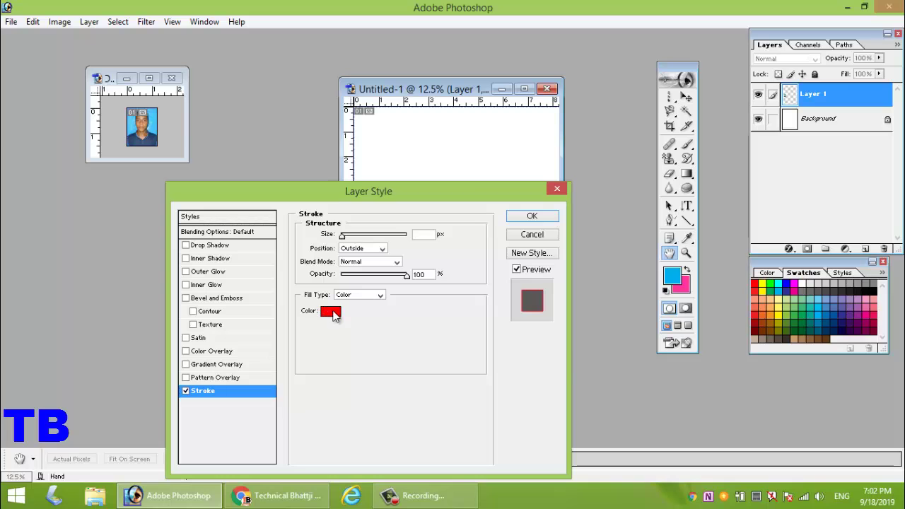
click(332, 312)
click(486, 334)
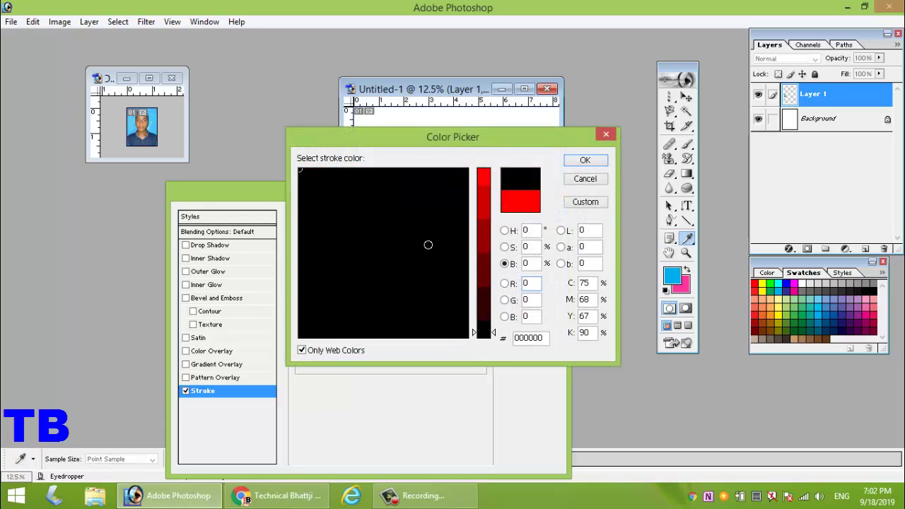
click(584, 160)
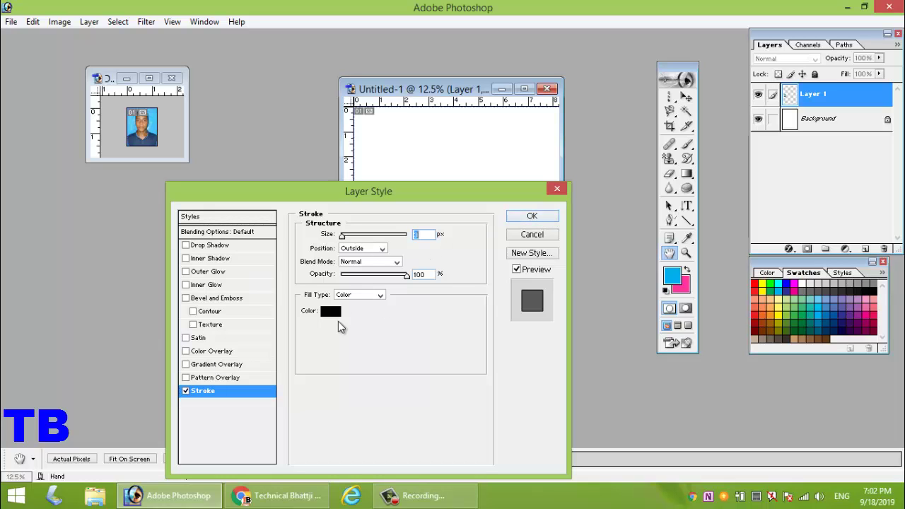
click(542, 217)
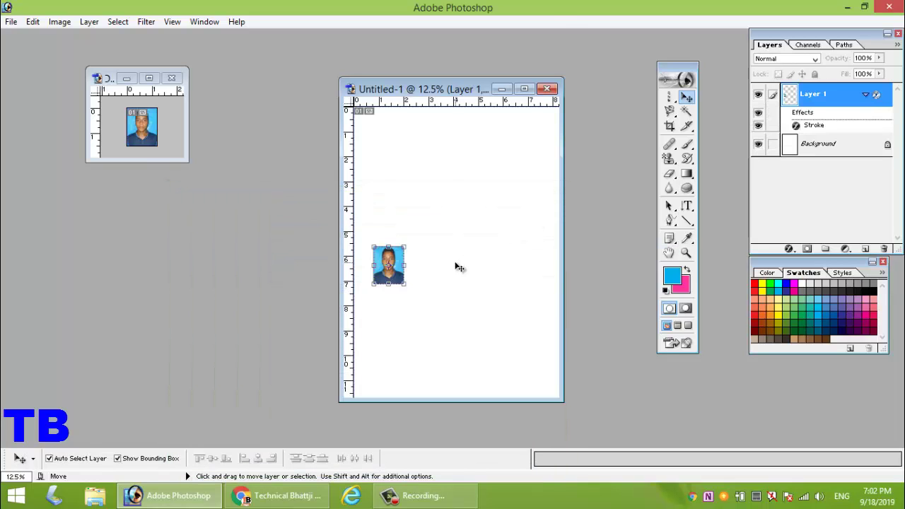
Step: Move the outlined photo higher up the A4 page and deselect it
click(458, 267)
drag(393, 274, 406, 227)
click(429, 257)
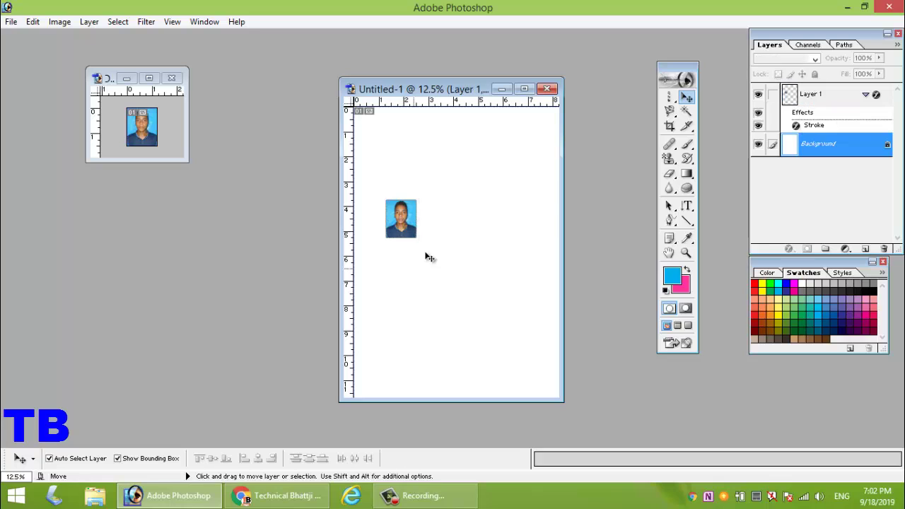
click(401, 224)
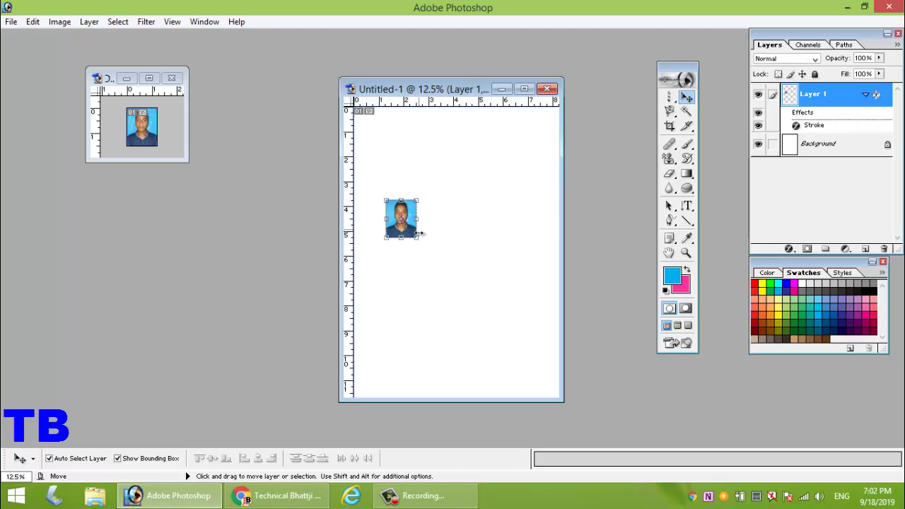
click(460, 289)
click(406, 225)
click(432, 231)
click(409, 223)
click(504, 234)
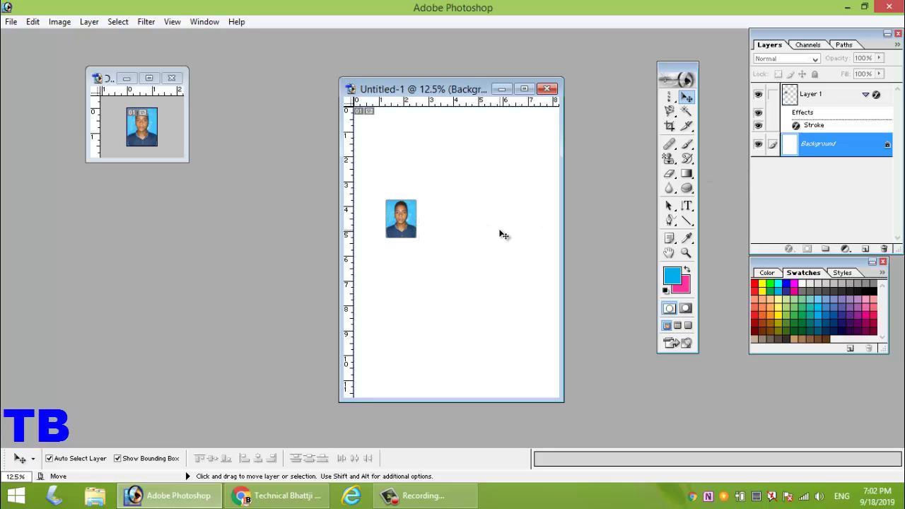
click(393, 230)
click(429, 297)
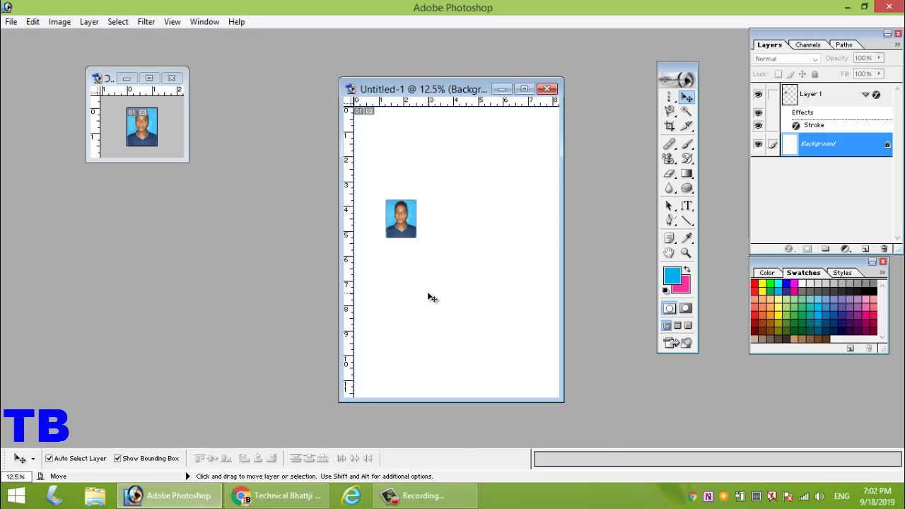
Step: Brighten the photo's layer with Levels by setting the white input level to 198
key(ctrl+alt+l)
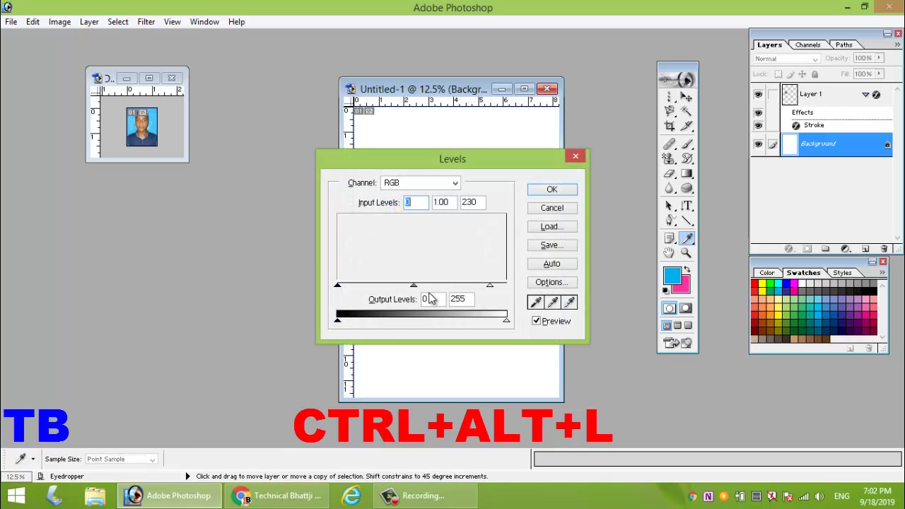
click(552, 207)
click(406, 222)
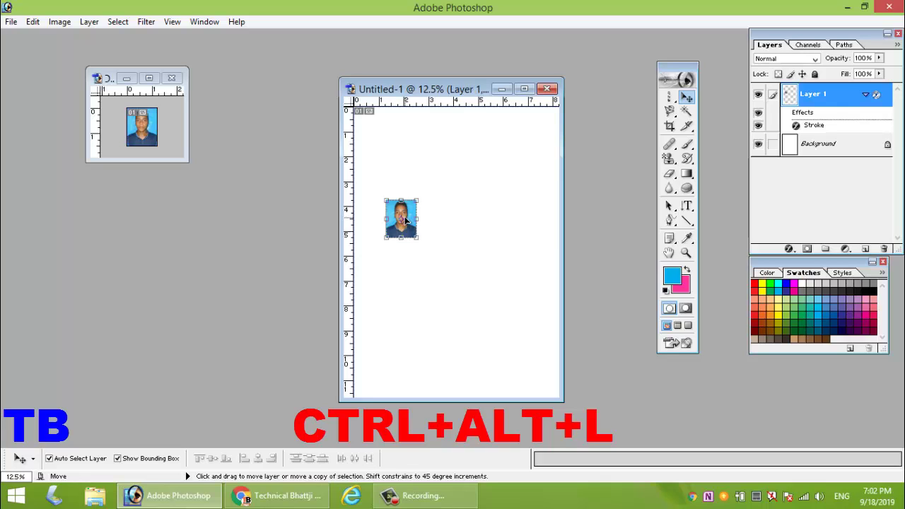
key(ctrl+alt+l)
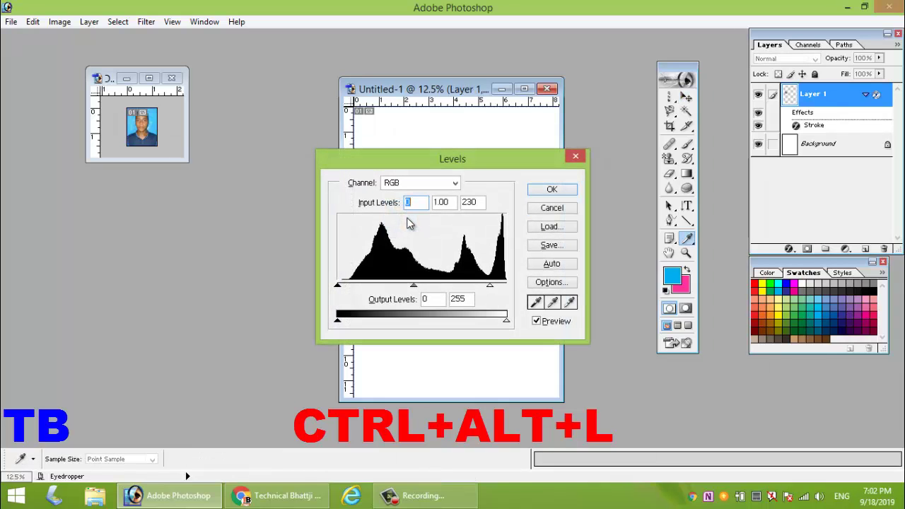
drag(483, 161, 696, 177)
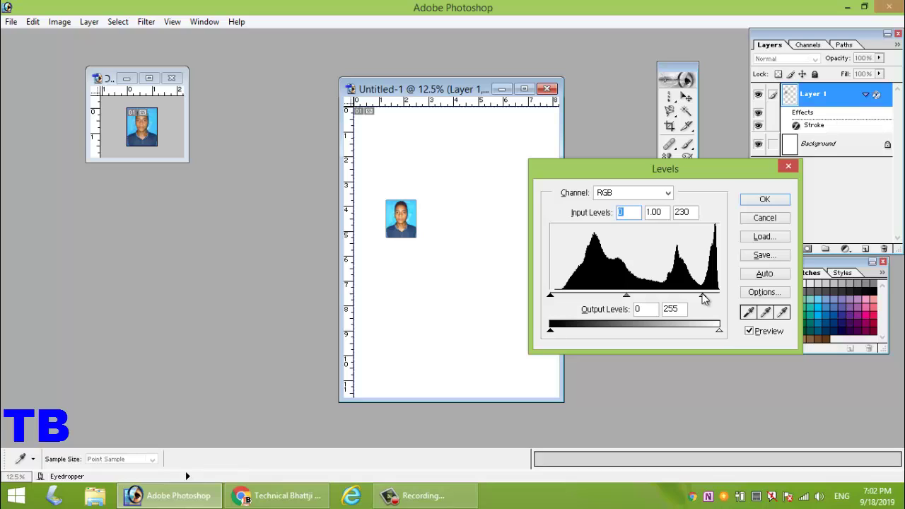
drag(700, 298, 672, 299)
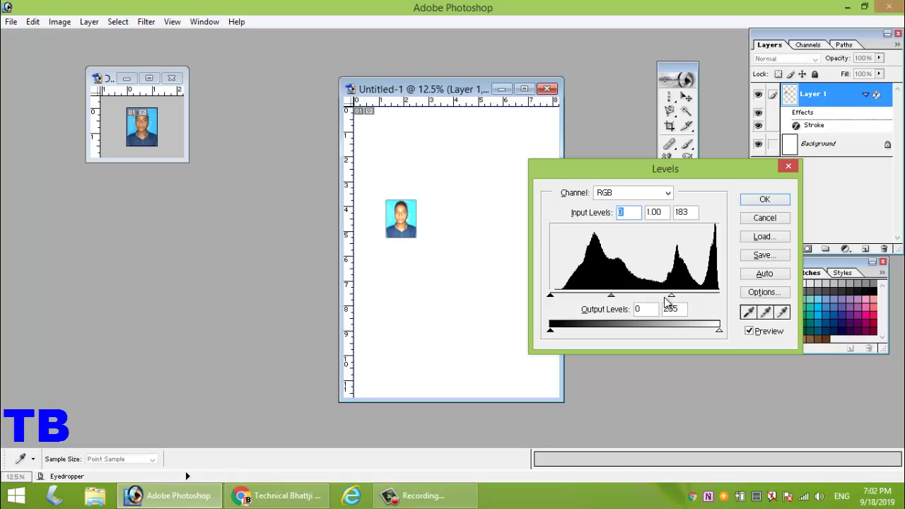
drag(664, 298, 660, 298)
key(Return)
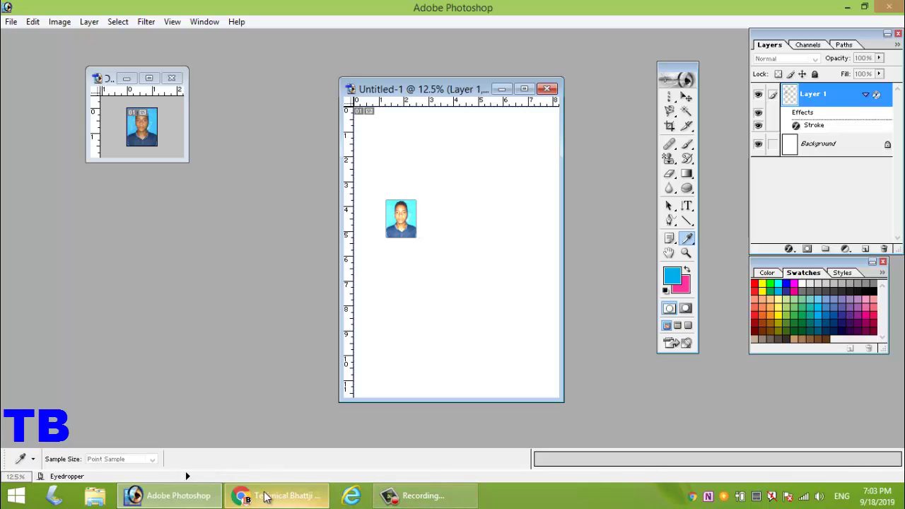
mouse_move(183, 495)
key(ctrl+l)
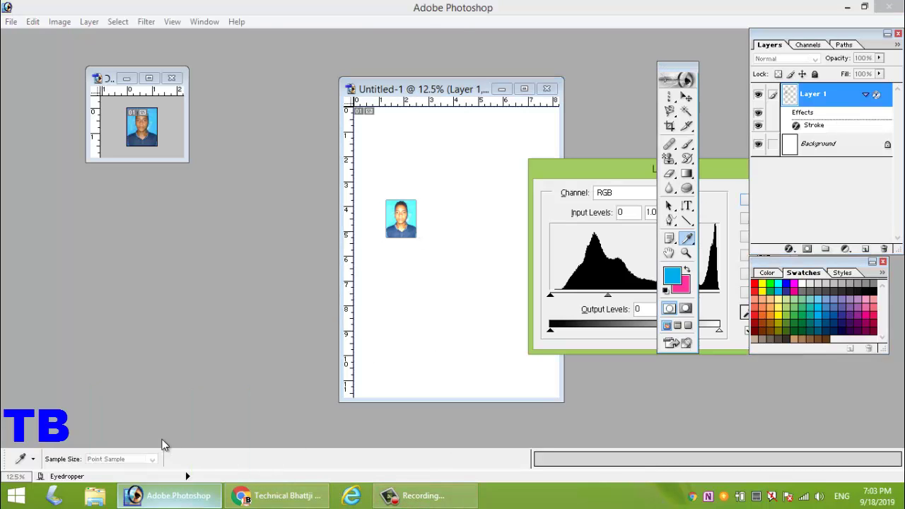
drag(735, 174, 719, 184)
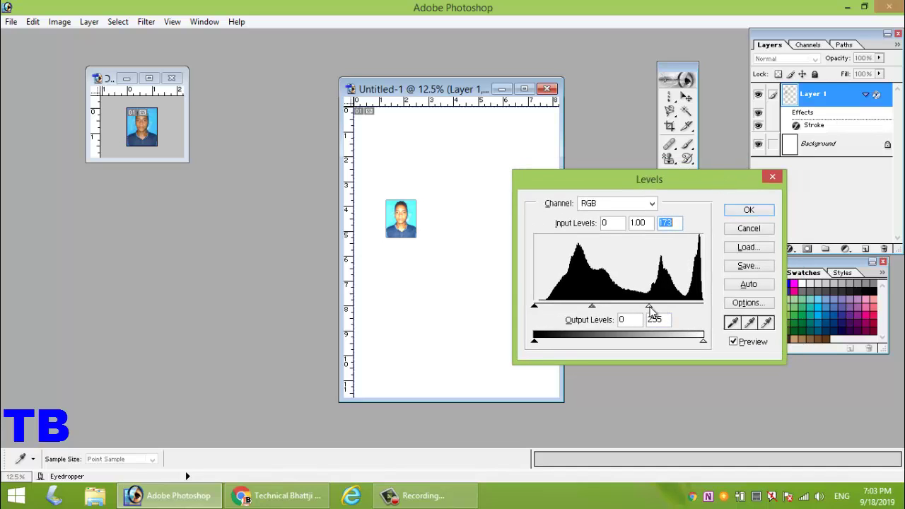
drag(649, 308, 665, 307)
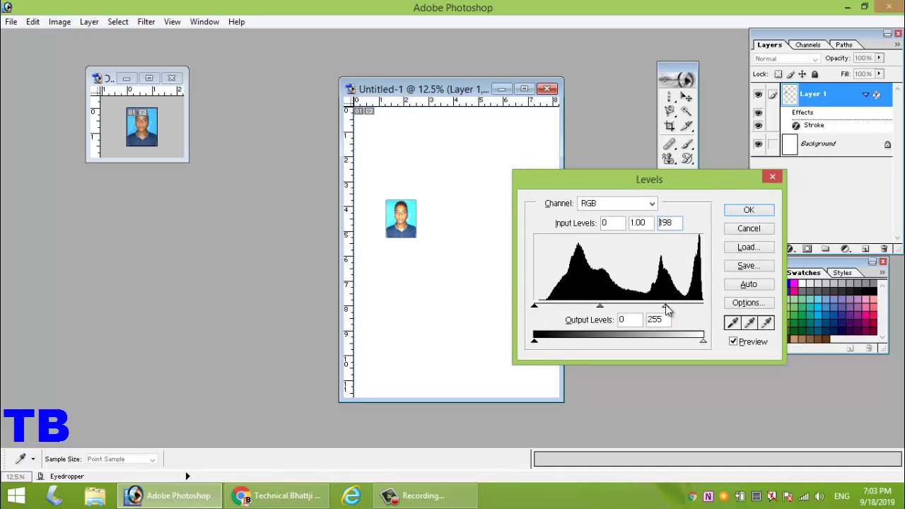
click(749, 210)
Step: Move the brightened photo up near the top of the A4 page and deselect it
key(v)
click(512, 258)
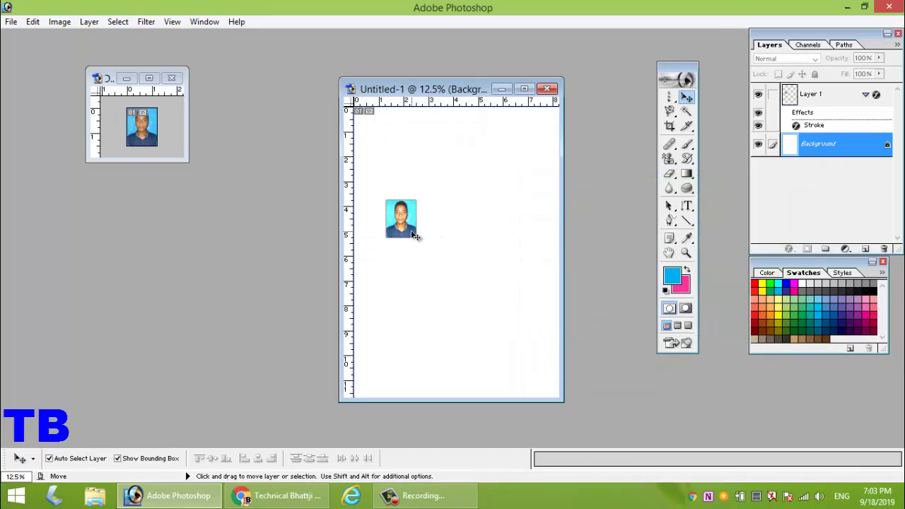
drag(412, 233, 400, 158)
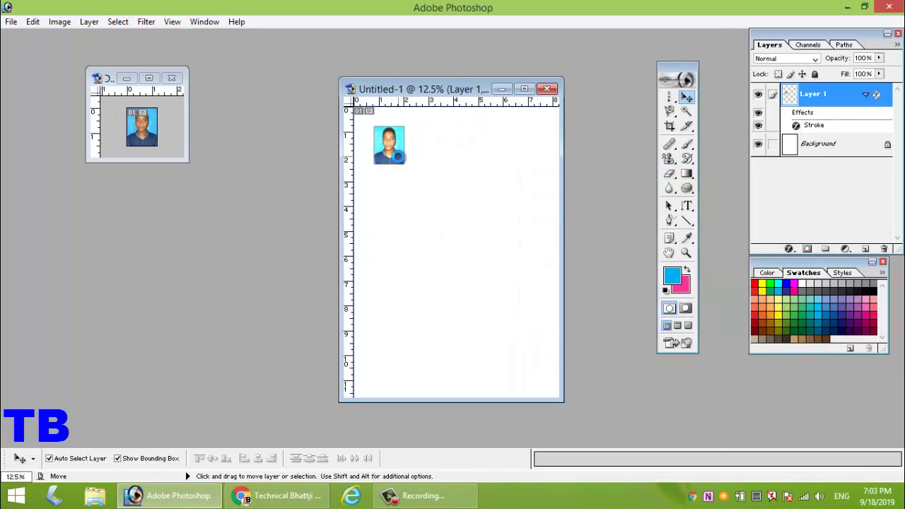
double_click(824, 94)
click(486, 119)
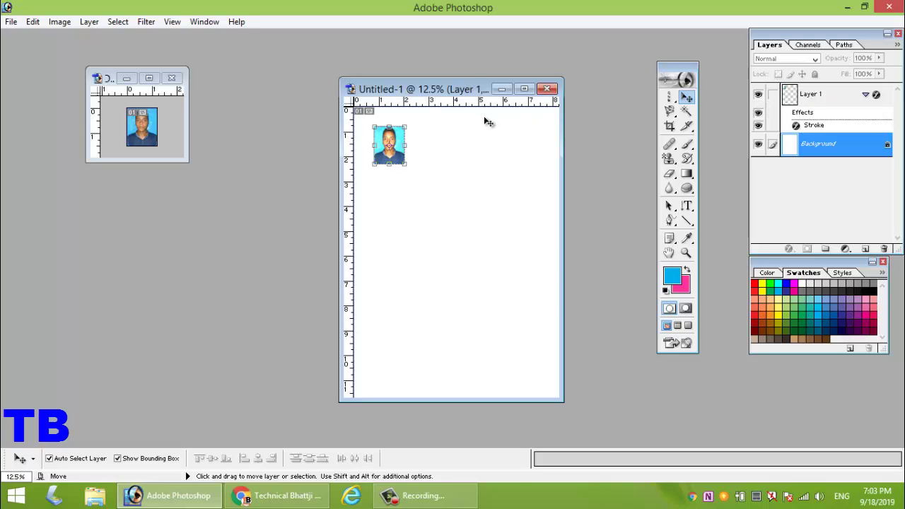
Step: Shift the photo closer into the upper-left corner of the page
click(391, 144)
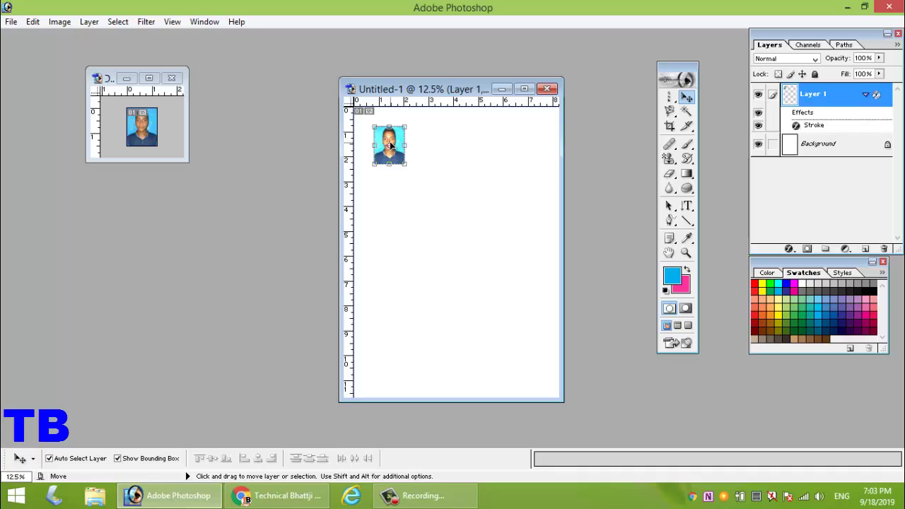
key(m)
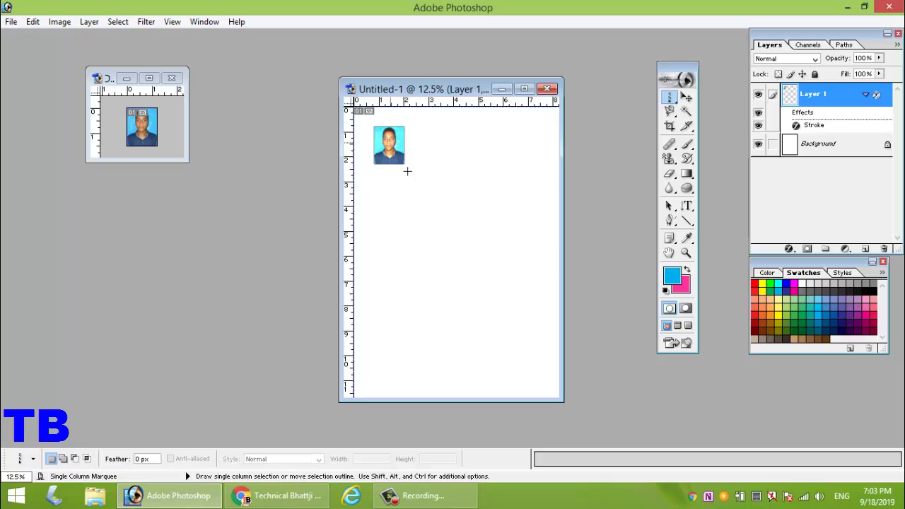
click(686, 97)
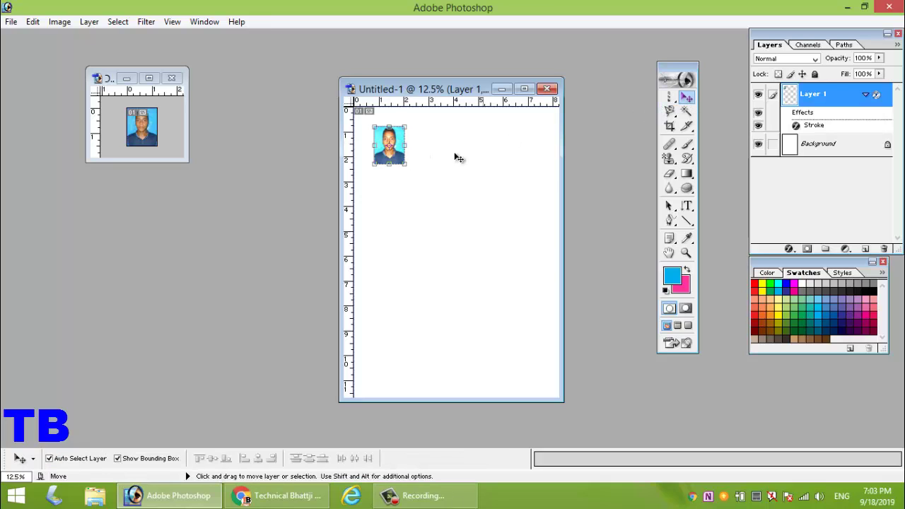
click(456, 158)
mouse_move(390, 150)
mouse_down()
mouse_move(364, 152)
mouse_move(375, 141)
mouse_up()
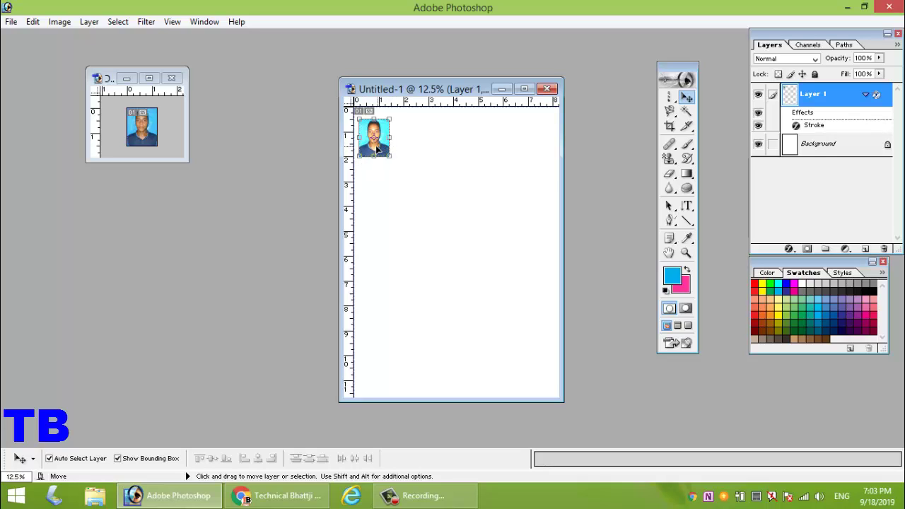
Step: Duplicate the photo into a row of five across the page, and place one more copy below the row's last photo
drag(378, 149, 524, 150)
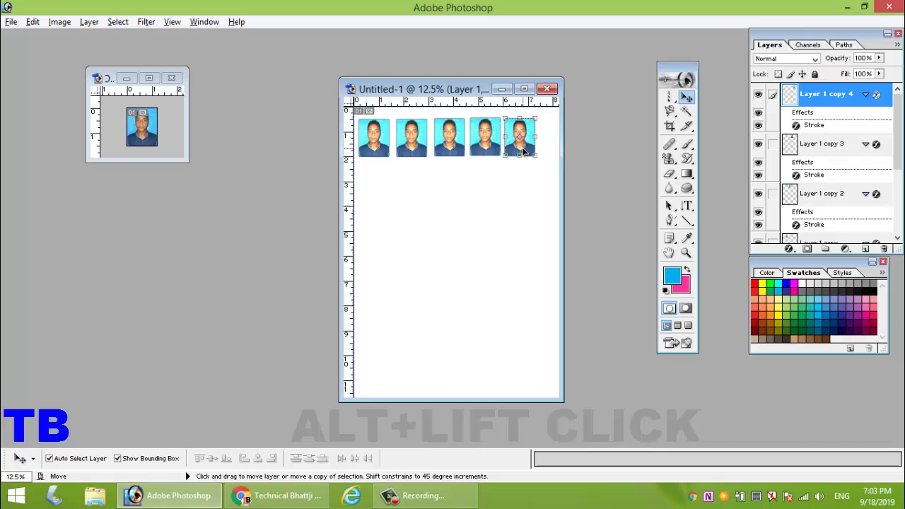
drag(523, 155, 514, 205)
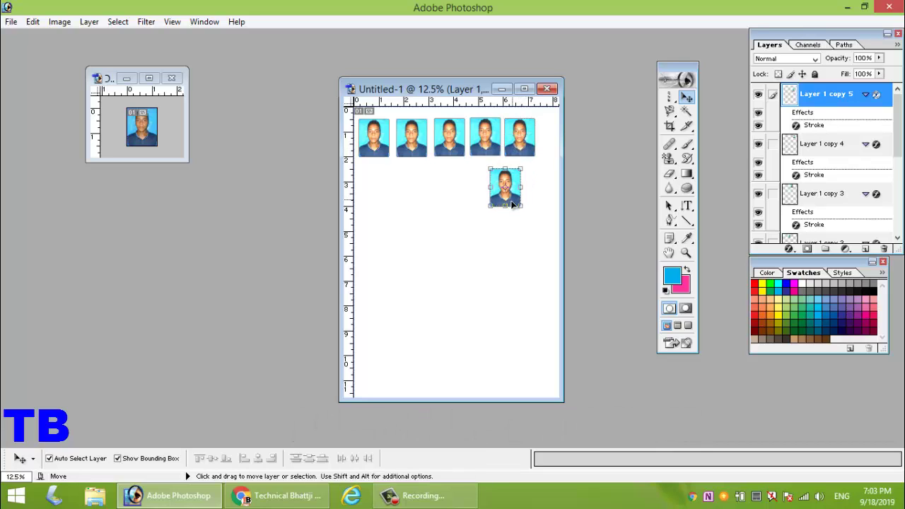
Step: Move the first photo closer to the page's upper edge and align the second and third photos tightly beside it
click(366, 148)
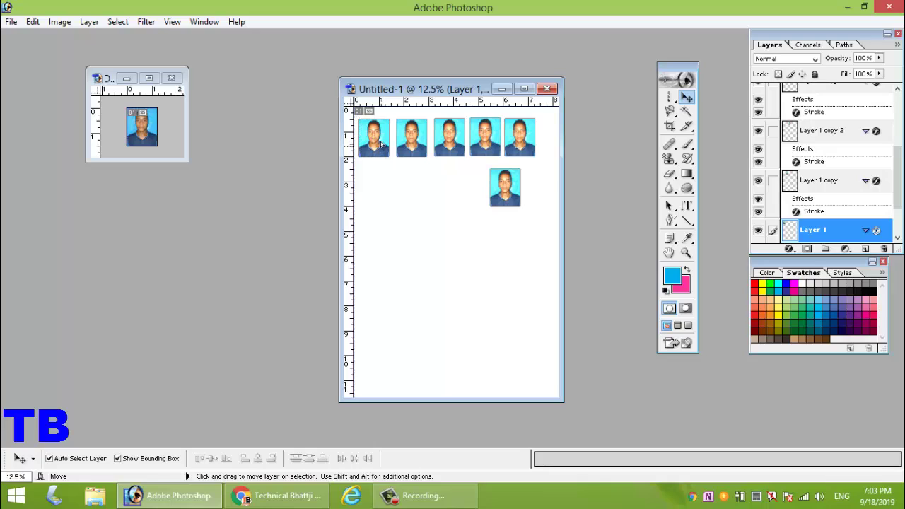
drag(382, 145, 417, 148)
click(419, 150)
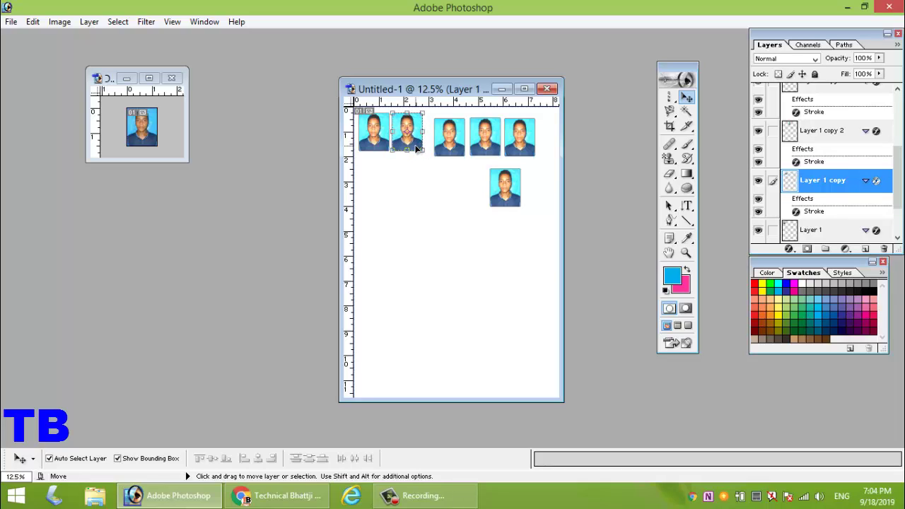
click(443, 141)
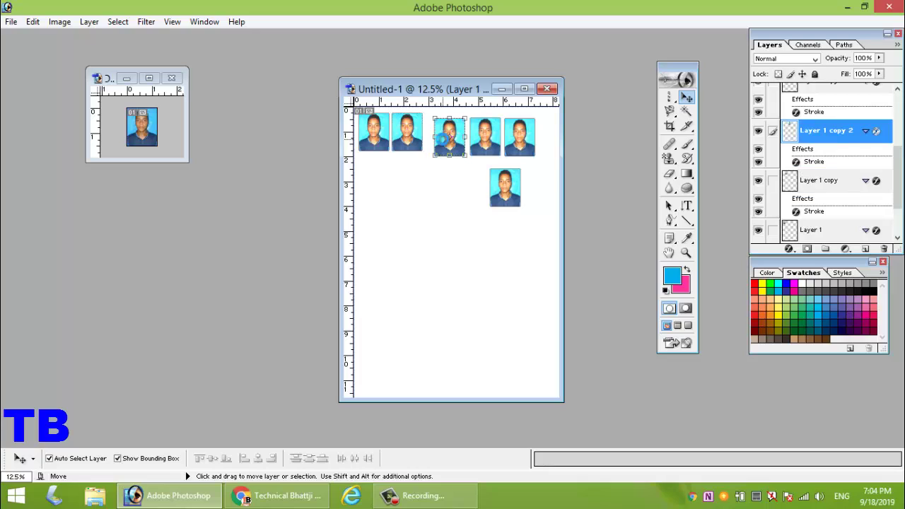
drag(443, 140, 484, 142)
Step: Nudge the fourth photo left and up so it sits tightly beside the third in the top row
click(482, 144)
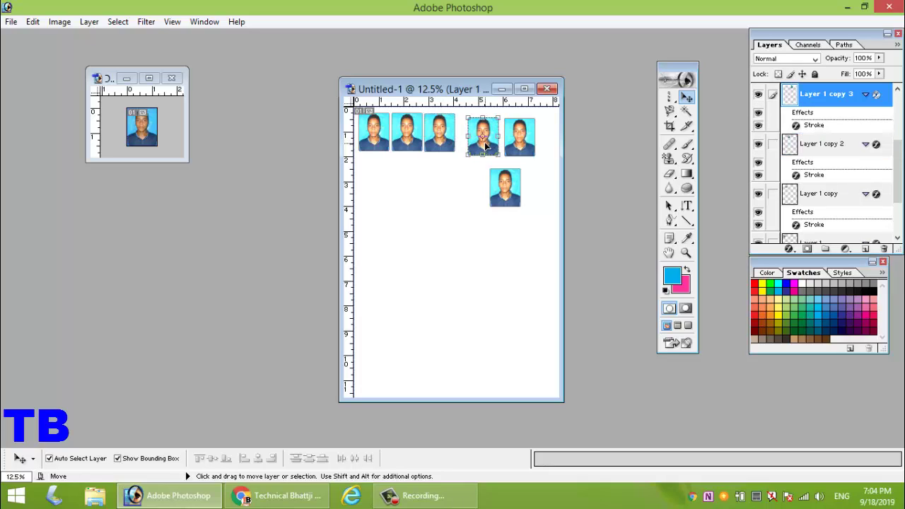
key(shift+Left)
key(shift+Left)
key(shift+Left)
key(shift+Left)
key(shift+Left)
key(shift+Left)
key(shift+Left)
key(shift+Left)
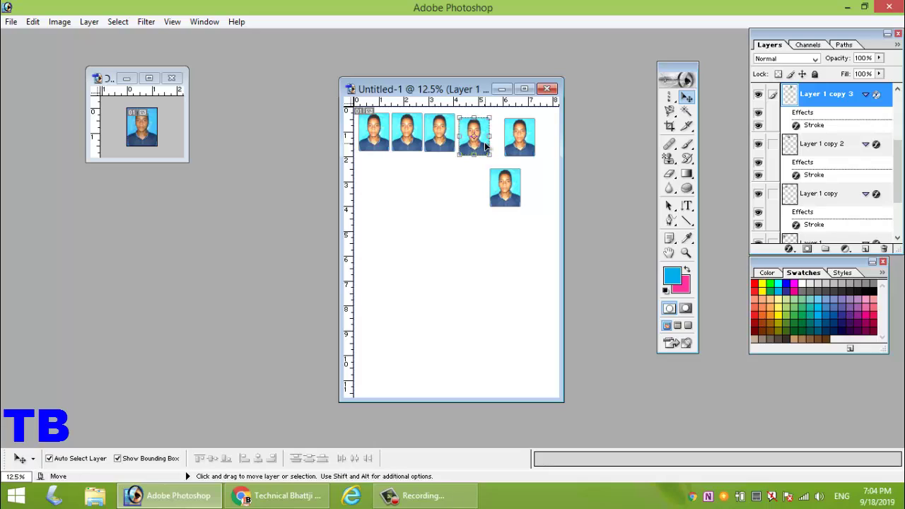
key(shift+Up)
key(shift+Up)
key(shift+Up)
key(shift+Up)
key(shift+Left)
key(shift+Left)
key(shift+Left)
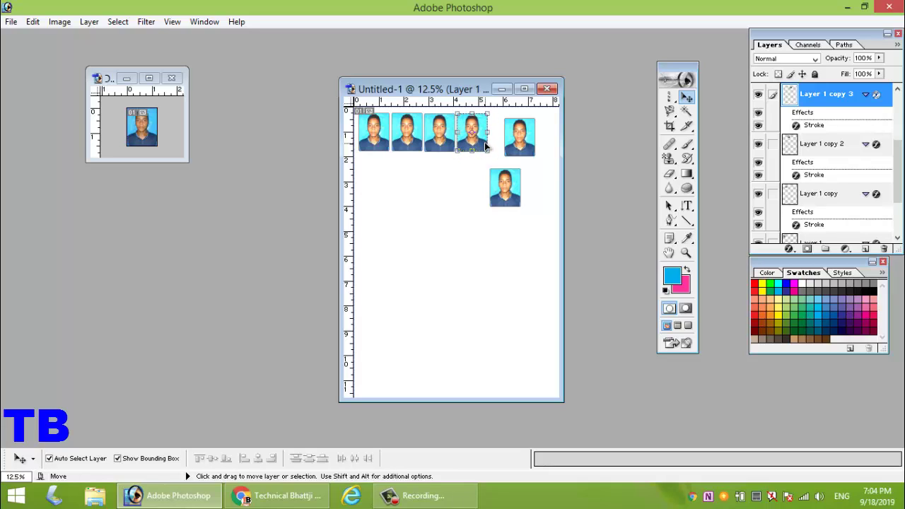
Step: Nudge the fifth photo left and up so it sits beside the fourth in the top row
click(512, 139)
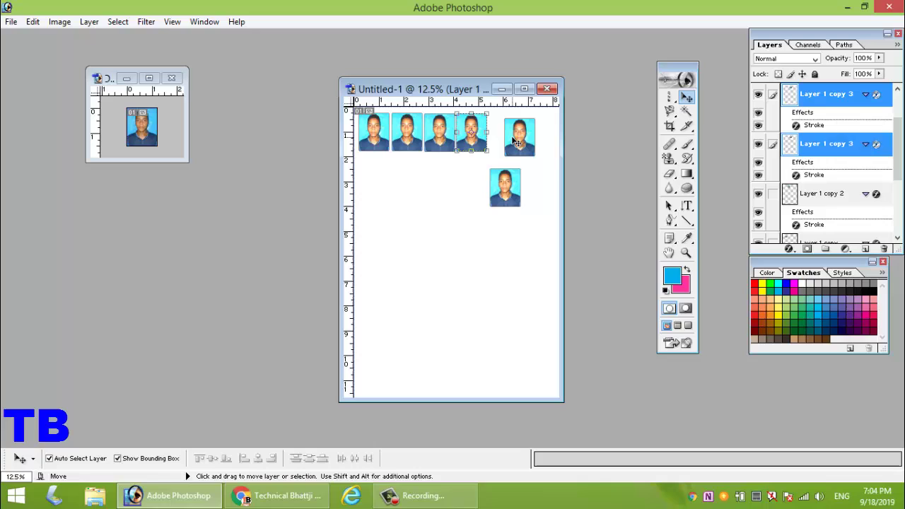
drag(515, 135, 513, 139)
key(shift+Left)
key(shift+Left)
key(shift+Left)
key(shift+Left)
key(shift+Left)
key(shift+Left)
key(shift+Left)
key(shift+Left)
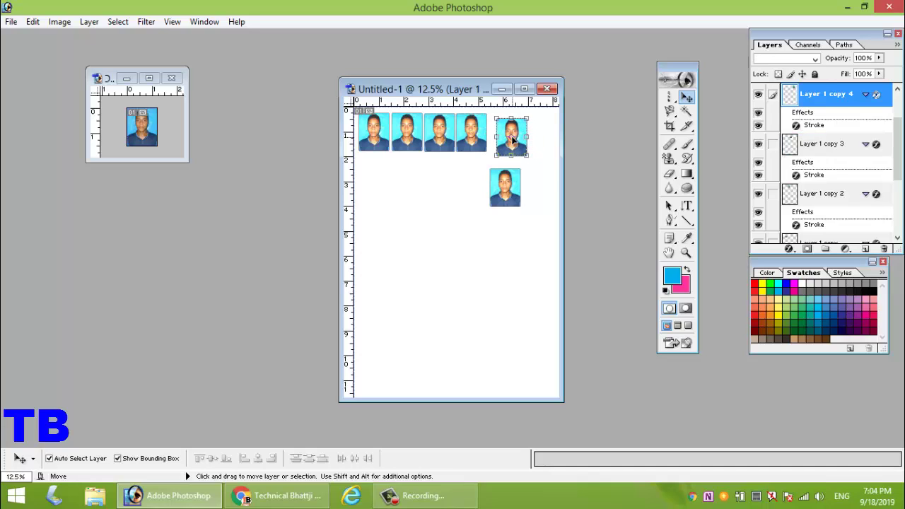
key(shift+Left)
key(shift+Left)
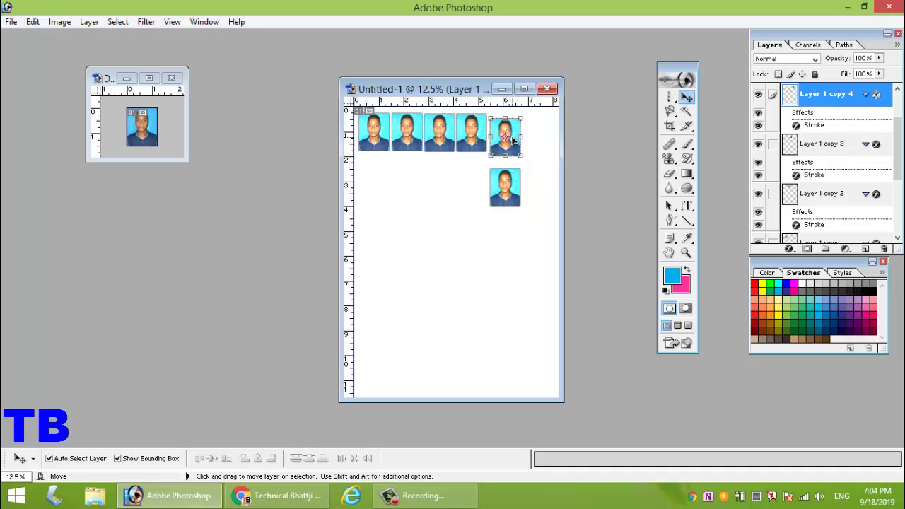
key(shift+Left)
key(shift+Up)
key(shift+Up)
key(shift+Up)
key(shift+Up)
key(shift+Up)
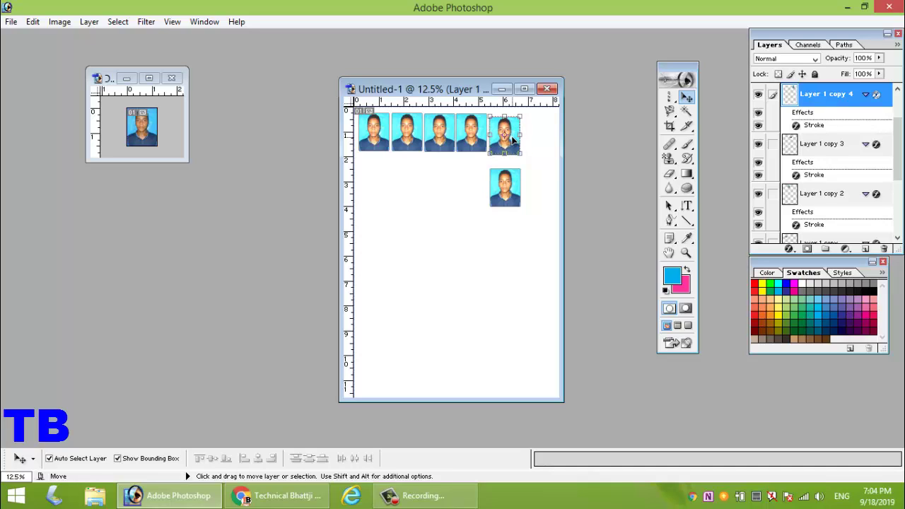
key(shift+Up)
key(shift+Up)
key(shift+Up)
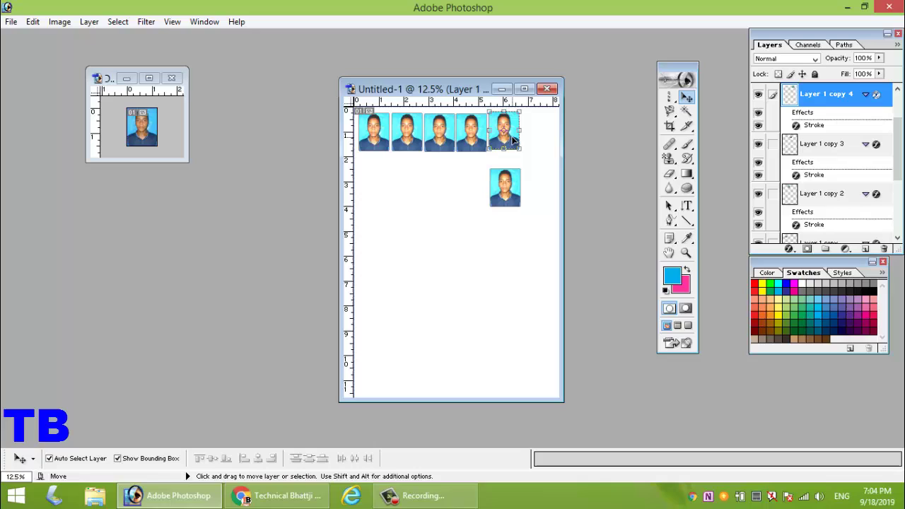
Step: Move the sixth photo from below the row up and right so it sits beside the fifth in the top row
key(ctrl+j)
drag(507, 182, 506, 182)
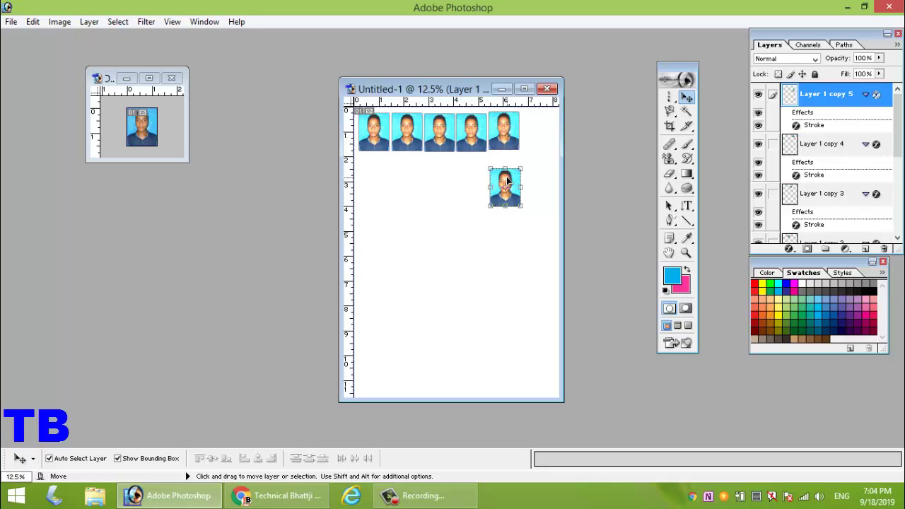
key(shift+Right)
key(shift+Right)
key(shift+Right)
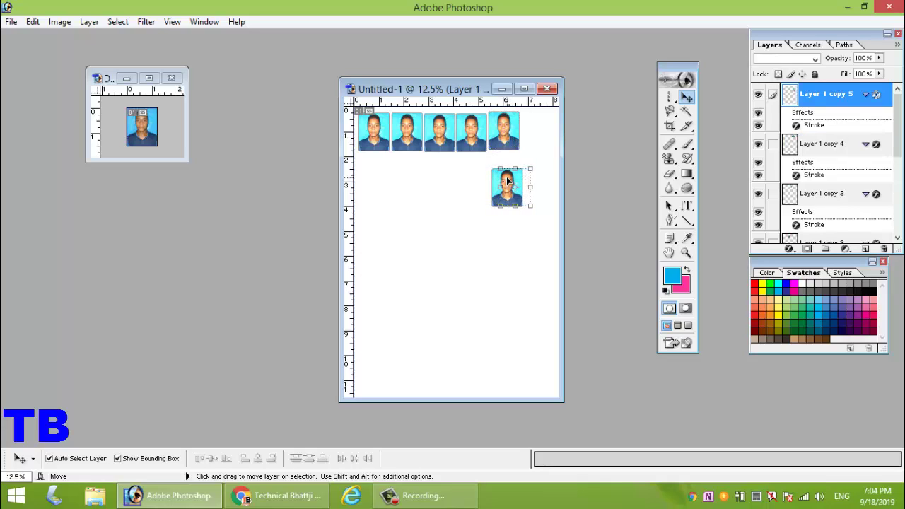
key(shift+Right)
key(shift+Right)
key(shift+Right)
key(shift+Right)
key(shift+Right)
key(shift+Up)
key(shift+Up)
key(shift+Up)
key(shift+Up)
key(shift+Up)
key(shift+Up)
key(shift+Up)
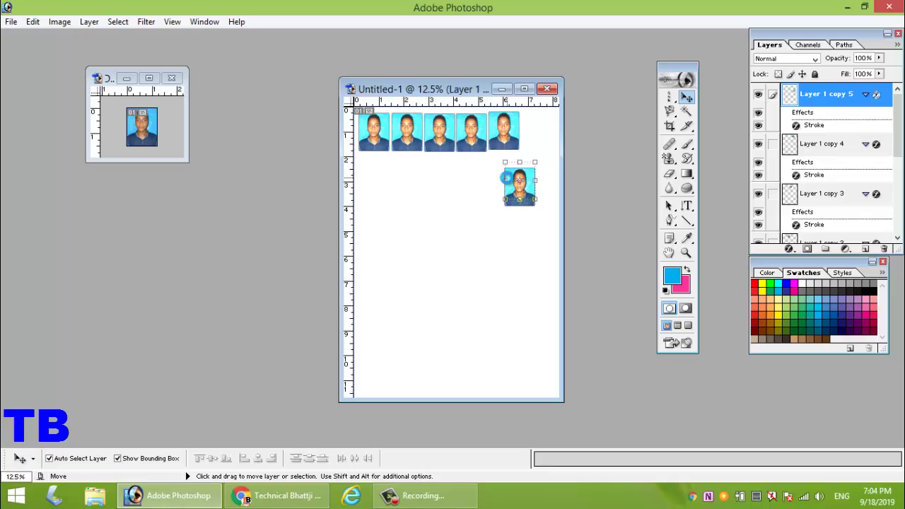
key(shift+Up)
key(shift+Up)
key(shift+Up)
key(shift+Up)
key(shift+Up)
key(shift+Up)
key(shift+Up)
key(shift+Up)
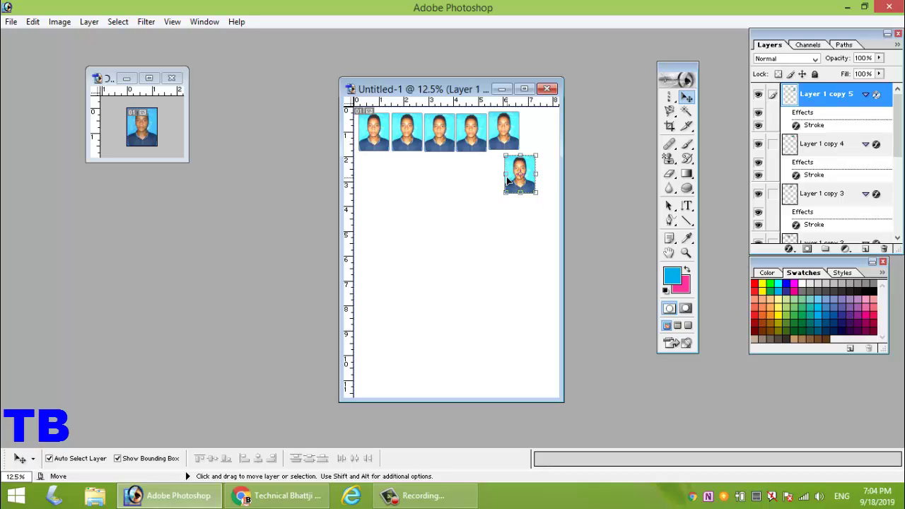
key(shift+Right)
key(shift+Right)
key(shift+Right)
key(shift+Right)
key(shift+Right)
key(shift+Right)
key(shift+Right)
key(shift+Right)
key(shift+Right)
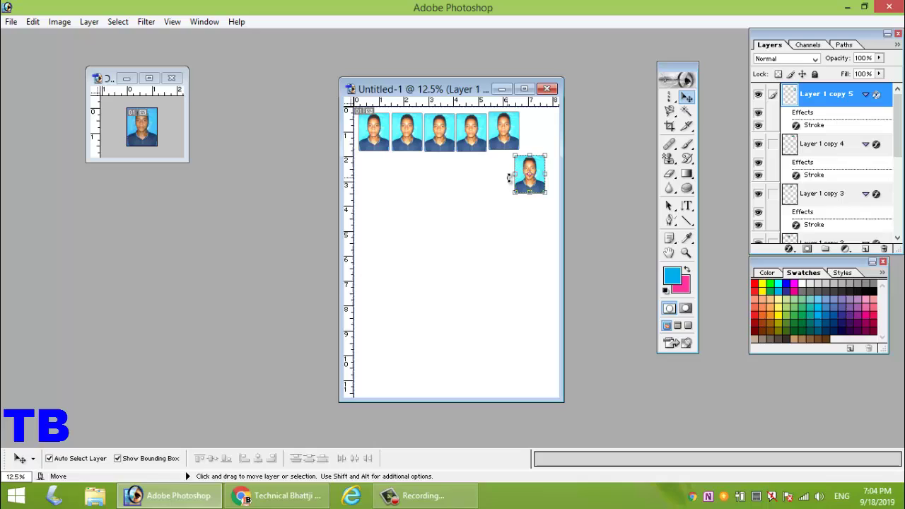
key(shift+Up)
key(shift+Up)
key(shift+Up)
key(shift+Up)
key(shift+Up)
key(shift+Up)
key(shift+Up)
key(shift+Up)
key(shift+Up)
key(shift+Up)
key(shift+Up)
key(shift+Up)
key(shift+Up)
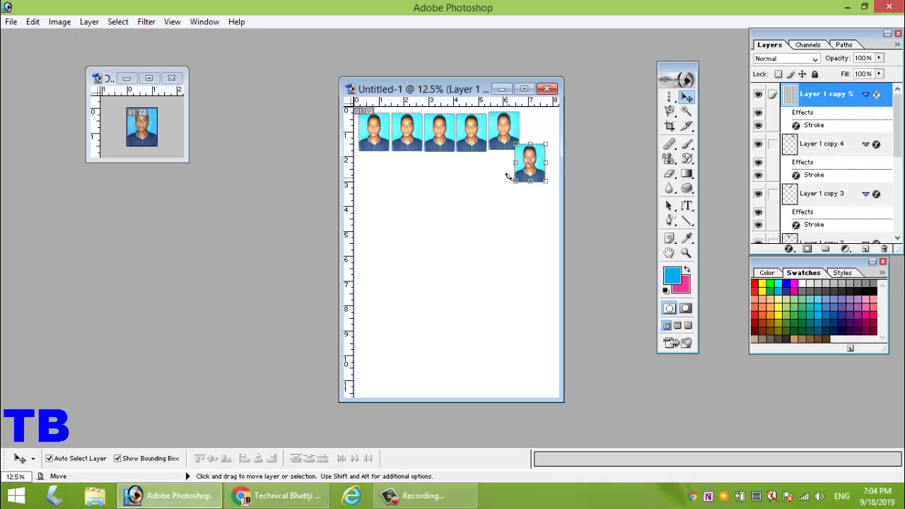
key(shift+Right)
key(shift+Right)
key(shift+Right)
key(shift+Up)
key(shift+Up)
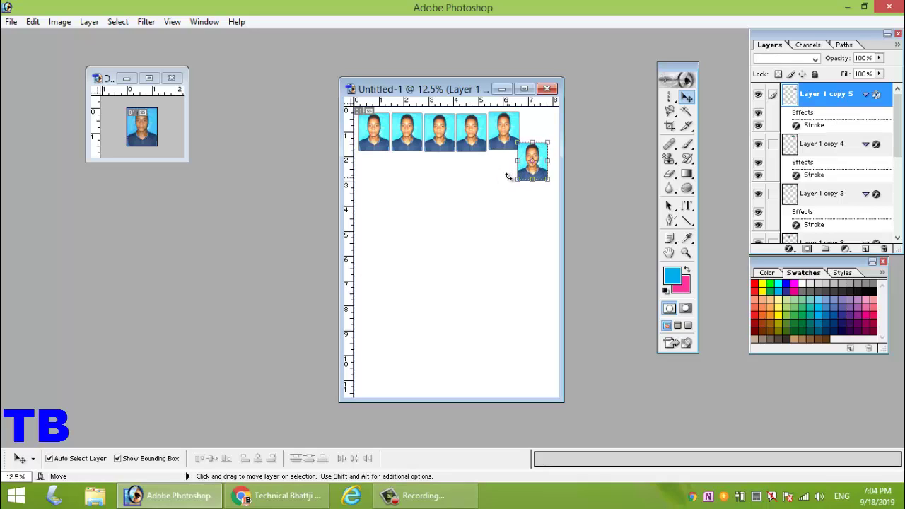
key(shift+Right)
key(shift+Right)
key(shift+Right)
key(shift+Right)
key(shift+Right)
key(shift+Right)
key(shift+Right)
key(shift+Right)
key(shift+Right)
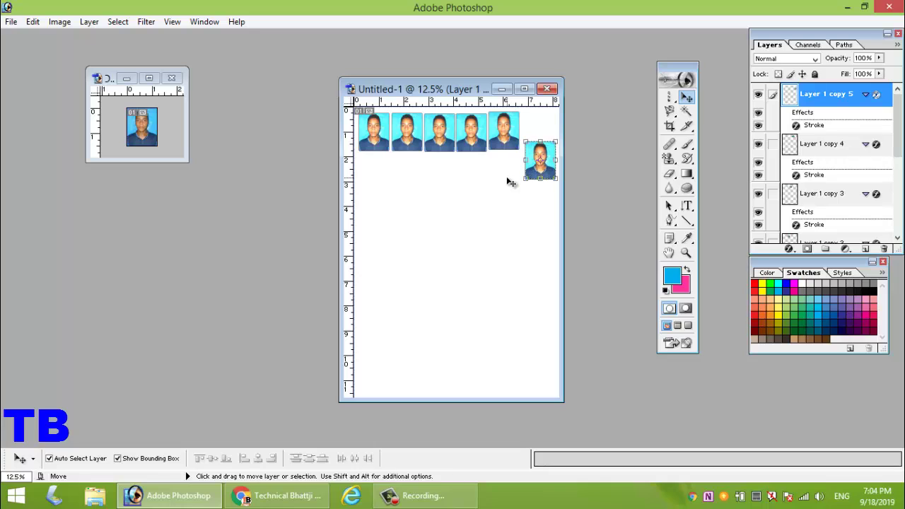
key(shift+Up)
key(shift+Up)
key(shift+Up)
key(shift+Up)
key(shift+Up)
key(shift+Up)
key(shift+Up)
key(shift+Up)
key(shift+Up)
key(shift+Up)
key(shift+Up)
key(shift+Up)
key(shift+Up)
key(shift+Up)
key(shift+Up)
key(shift+Up)
key(shift+Up)
key(shift+Up)
key(shift+Up)
key(shift+Up)
key(shift+Up)
key(shift+Up)
key(shift+Up)
key(shift+Up)
key(shift+Up)
key(shift+Up)
key(shift+Up)
key(shift+Up)
key(shift+Up)
key(shift+Up)
key(shift+Up)
key(shift+Up)
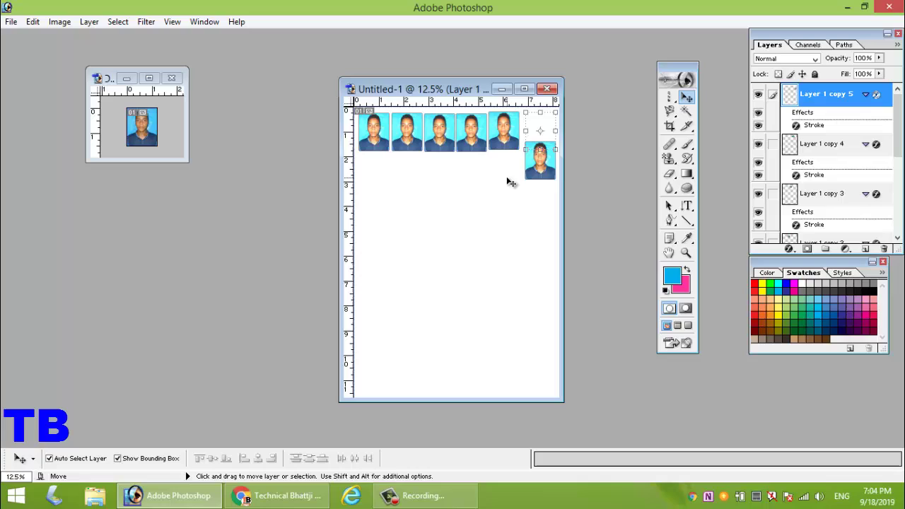
key(shift+Left)
key(shift+Left)
key(shift+Left)
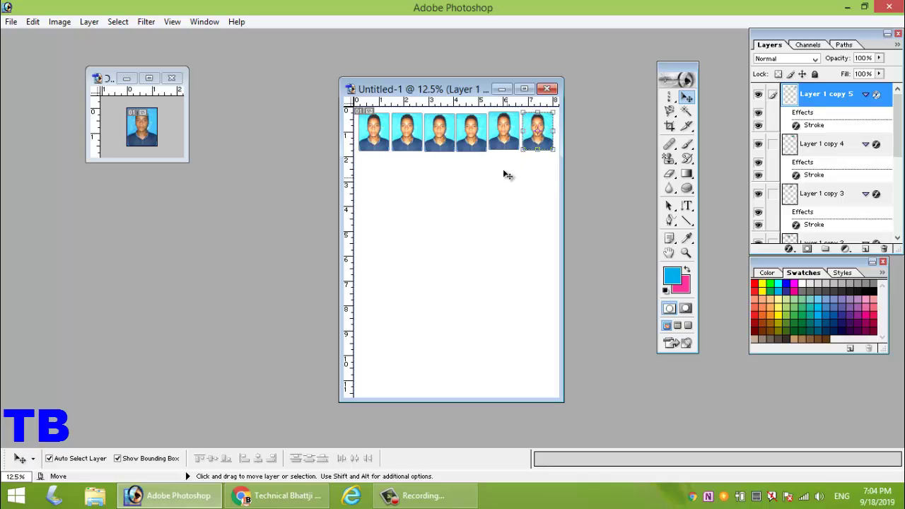
Step: Nudge the fifth photo slightly down to line it up with the rest of the top row, and deselect it
click(497, 140)
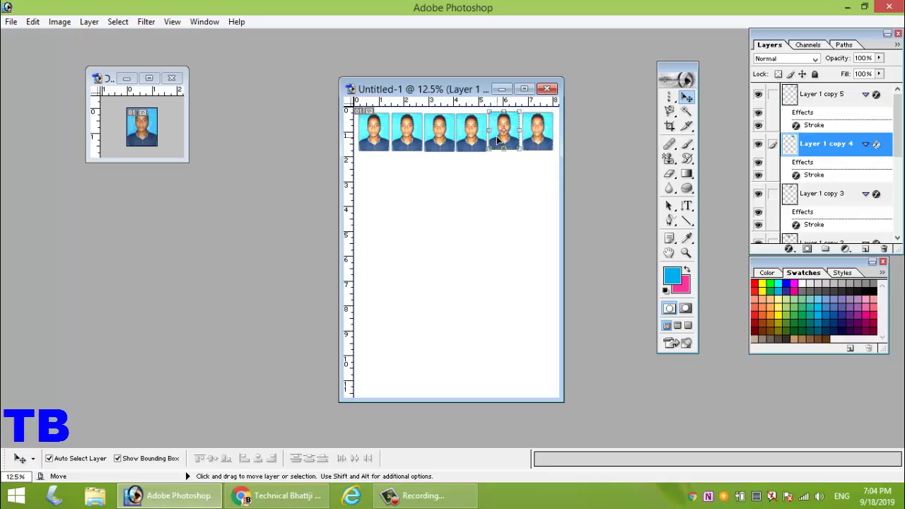
key(Down)
key(Down)
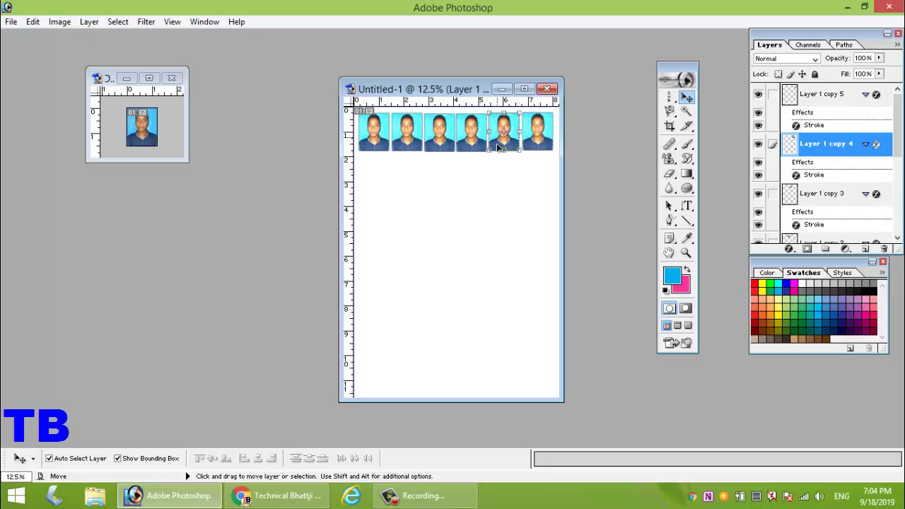
click(496, 179)
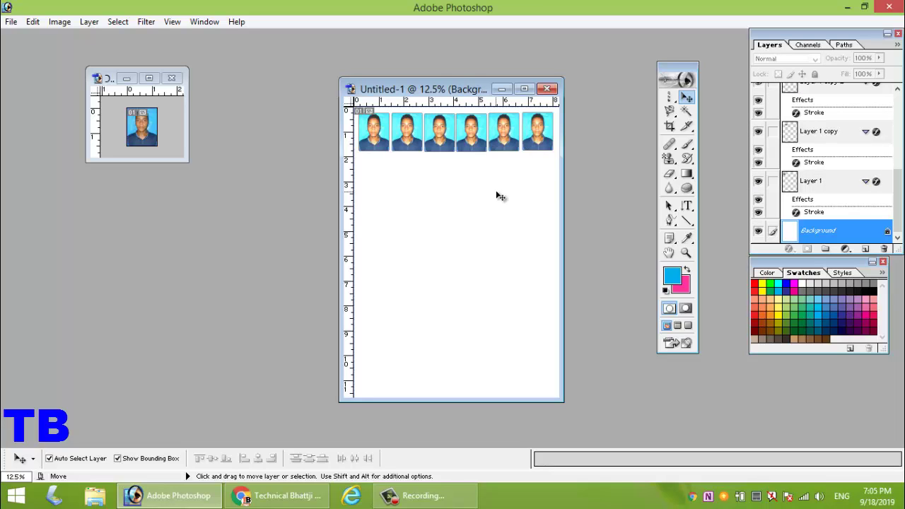
click(505, 135)
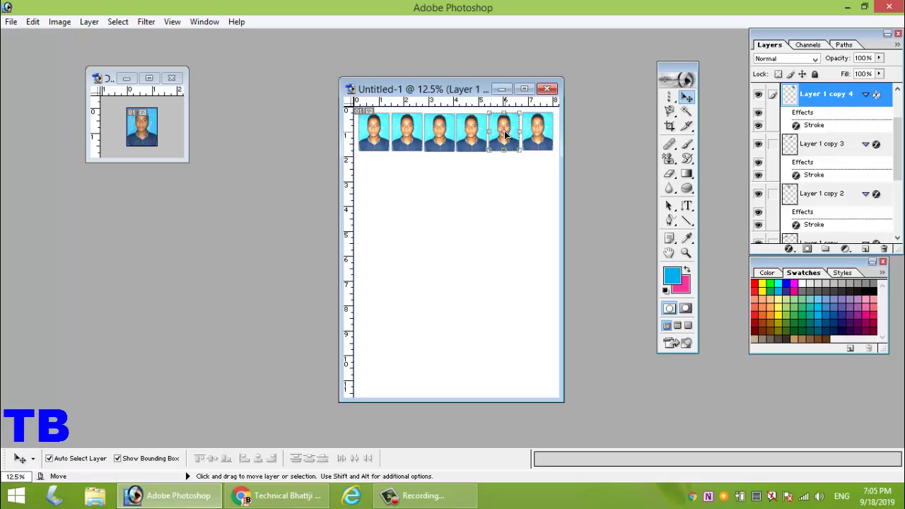
click(494, 176)
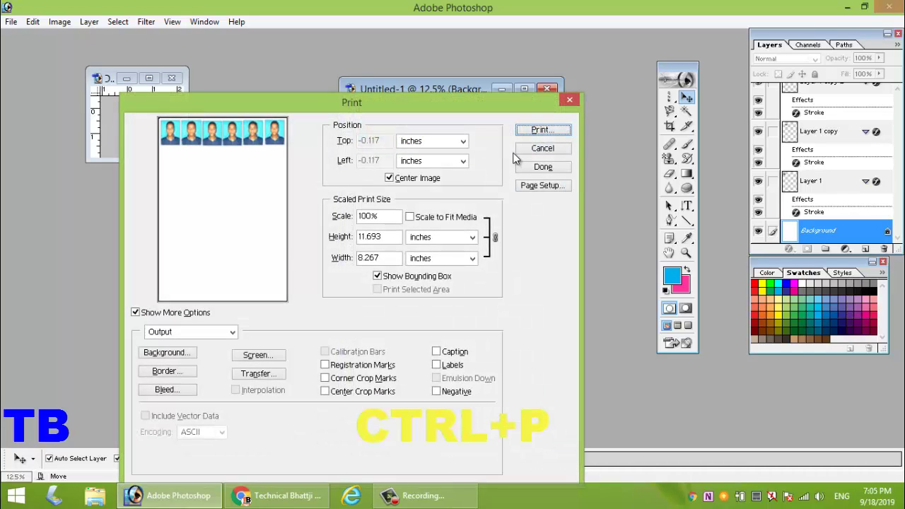
Step: Start printing the page, accept clipping to the printable area, and choose the EPSON L220 Series printer
click(467, 503)
click(495, 104)
click(549, 130)
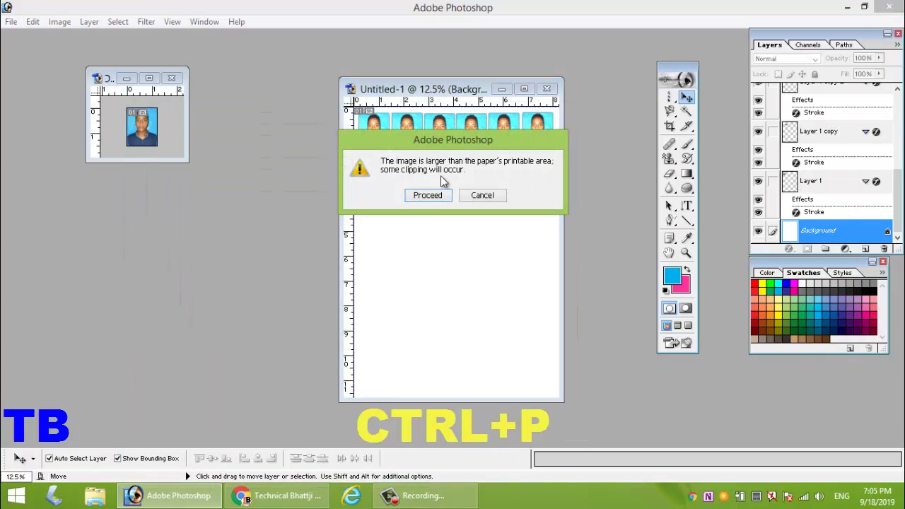
click(424, 196)
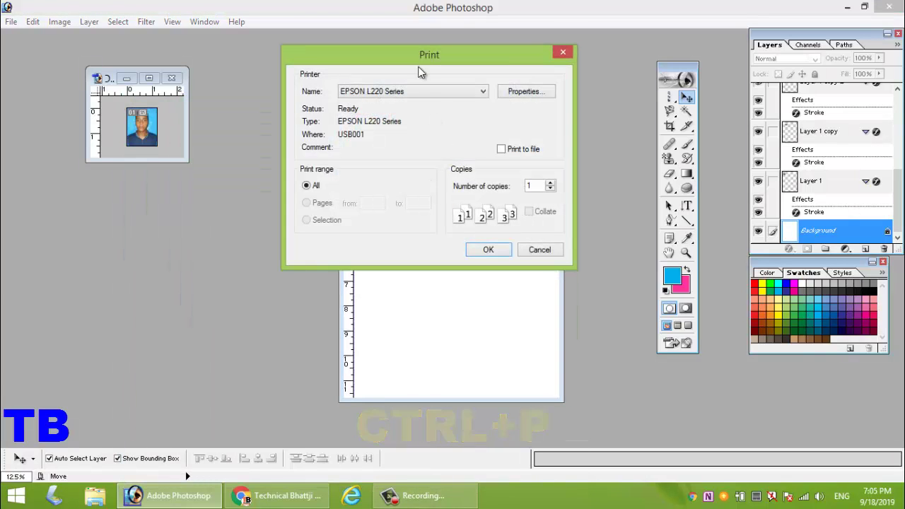
click(463, 92)
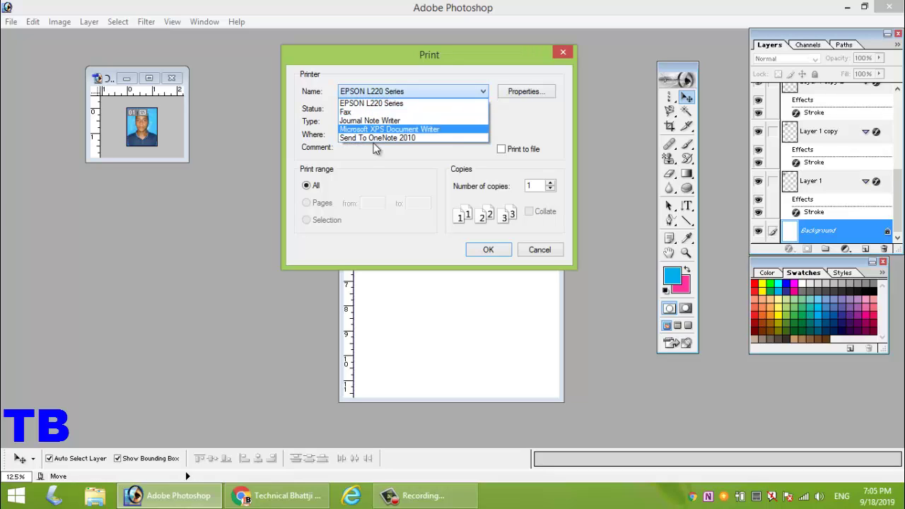
click(354, 103)
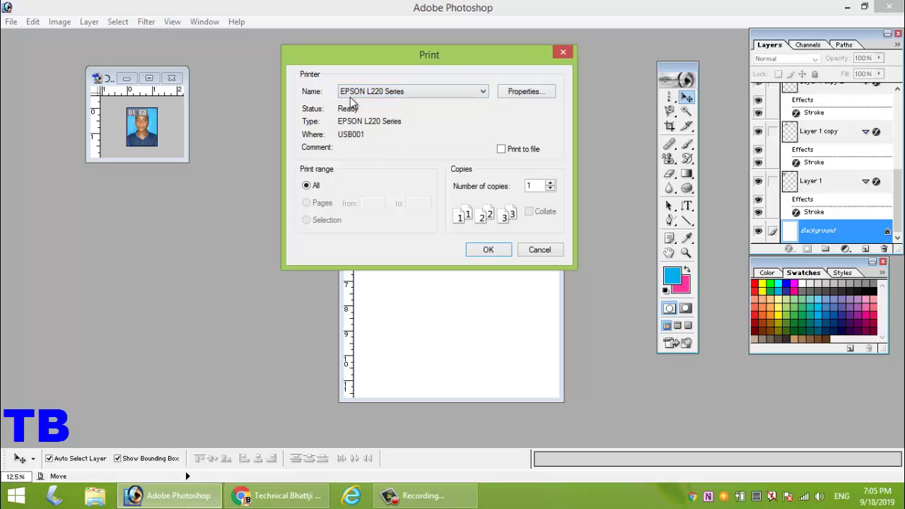
Step: Set the printer's paper type to Epson Premium Glossy and submit the page to the print preview
click(540, 92)
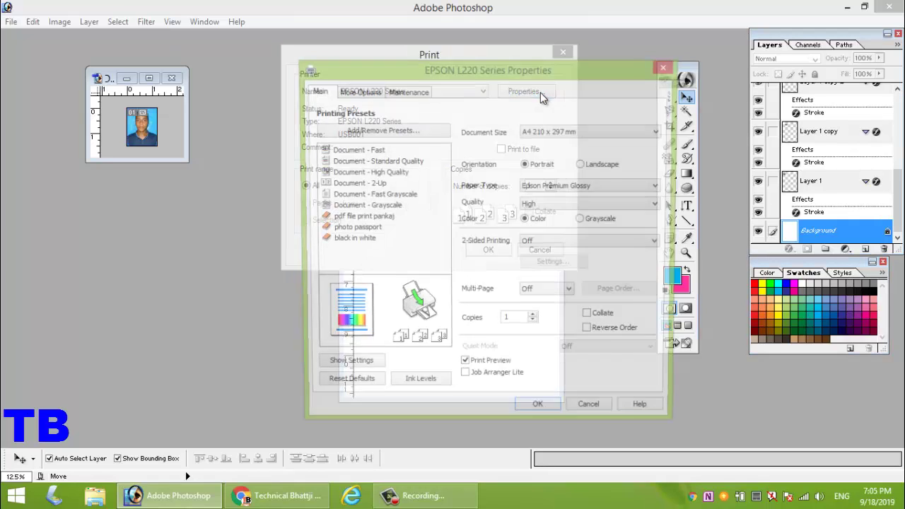
click(572, 187)
click(554, 213)
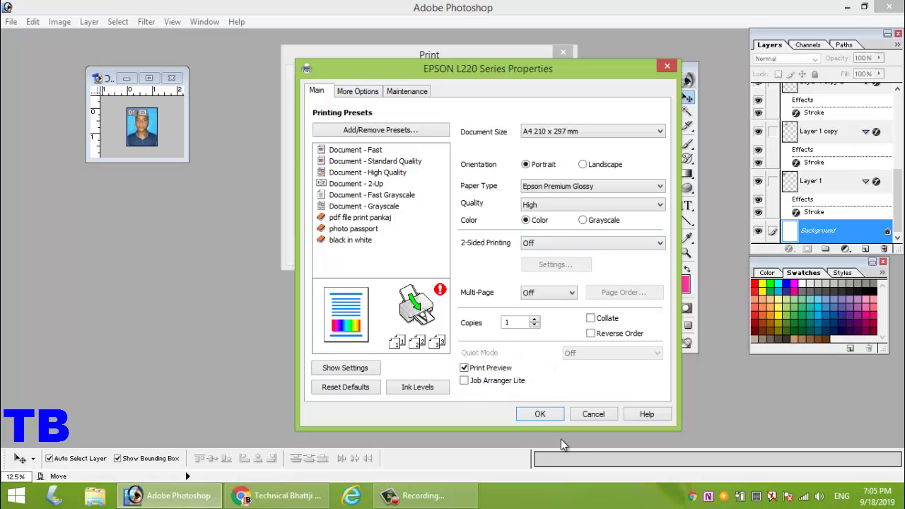
click(538, 415)
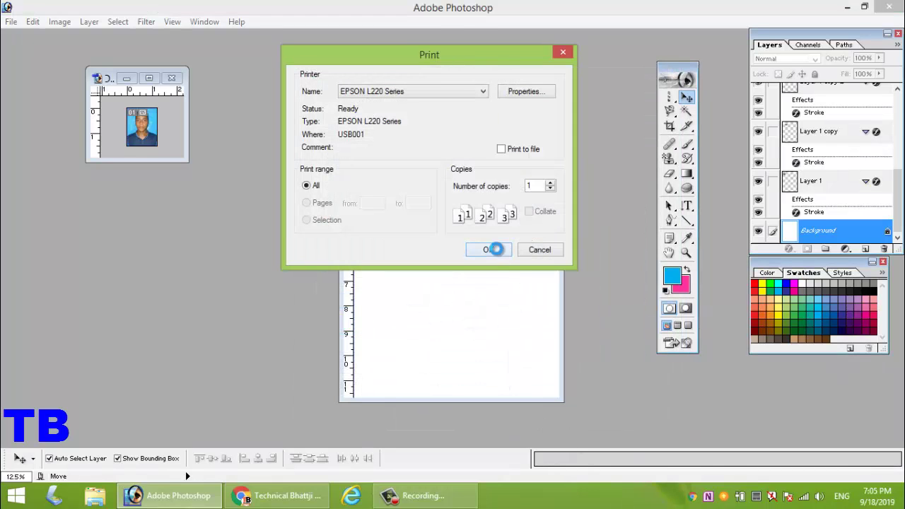
click(488, 249)
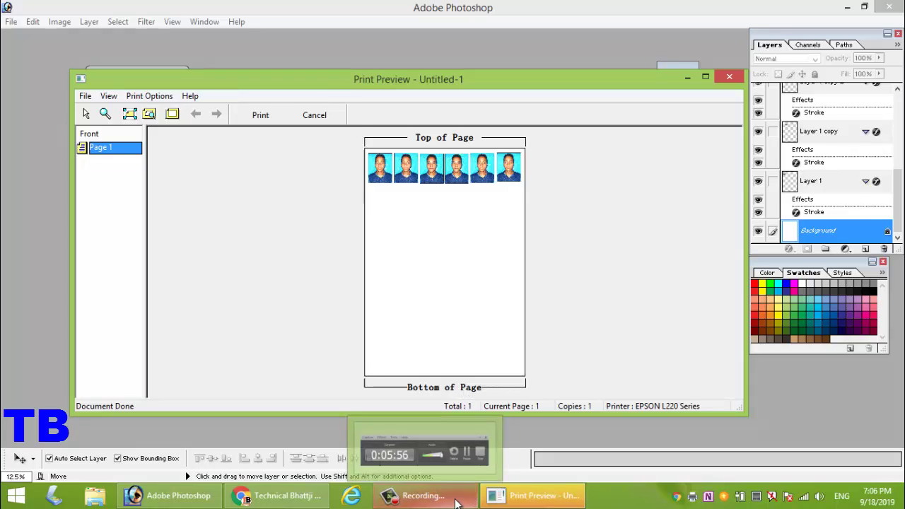
click(423, 495)
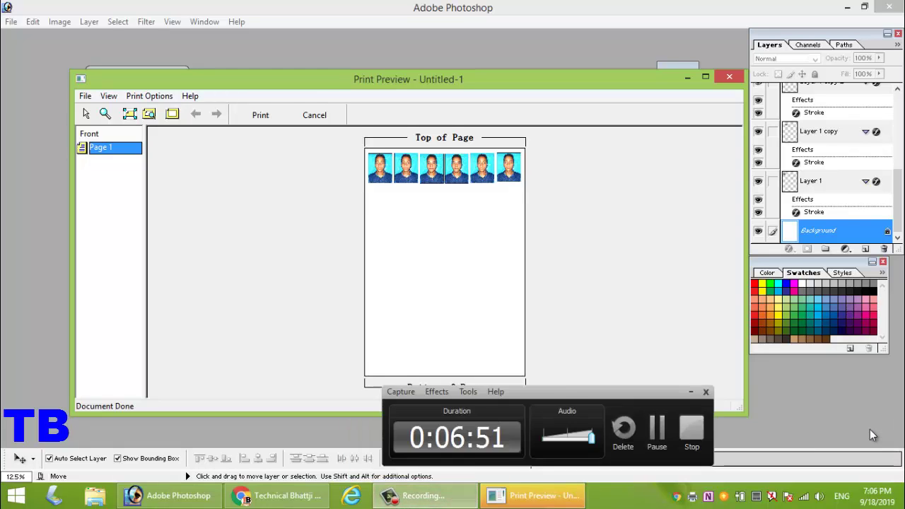